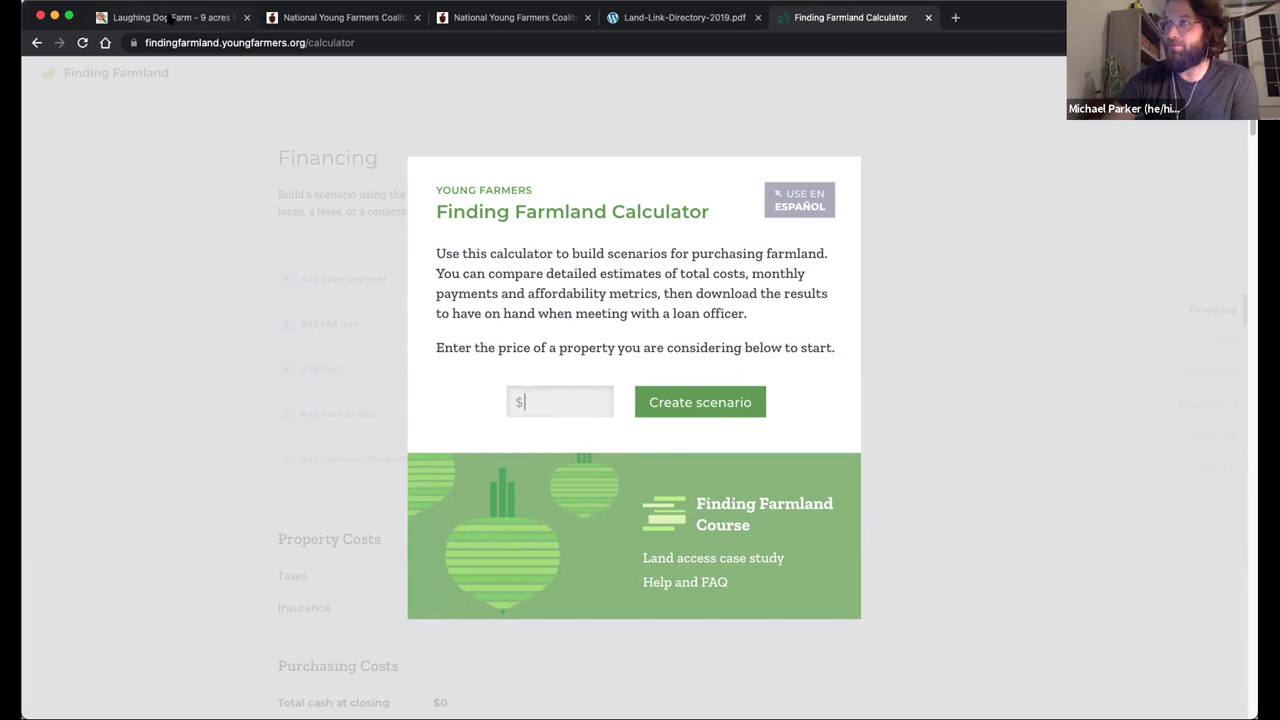
Switch to the Laughing Dog Farm listing and review its land, farm information, tenure arrangement, sale price and description.
left_click(171, 18)
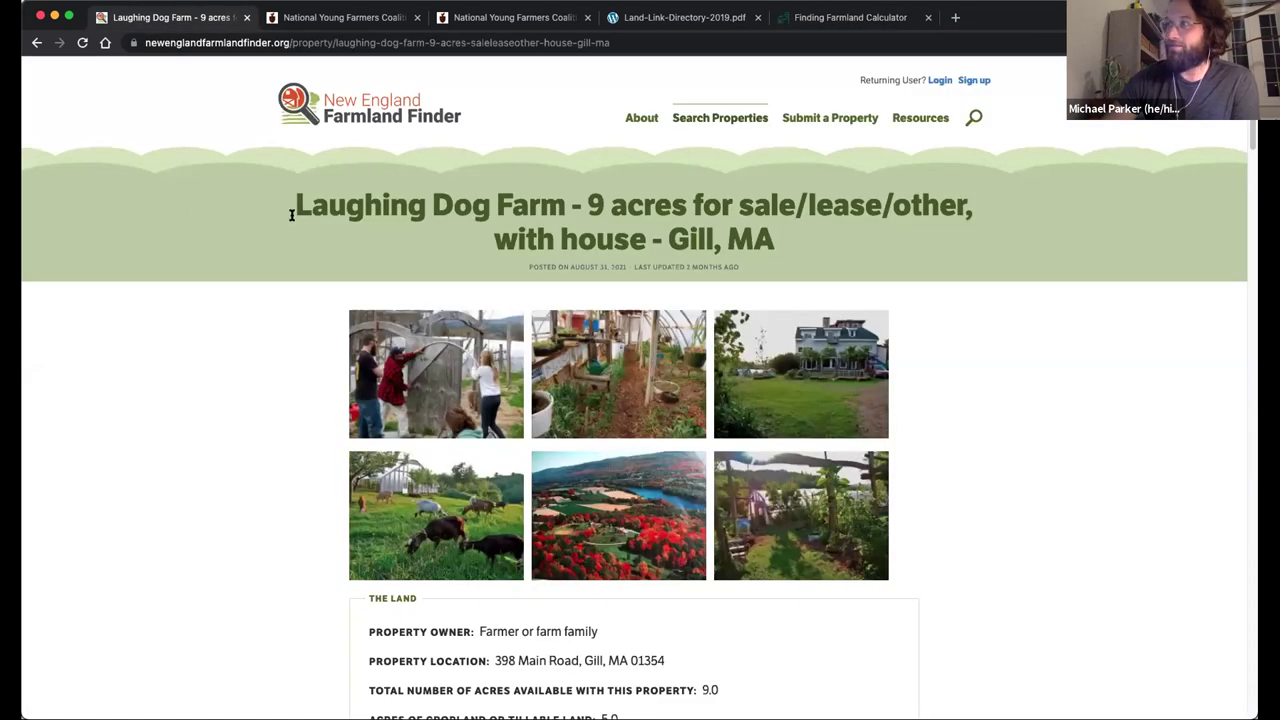
scroll(320, 193, "down", 1)
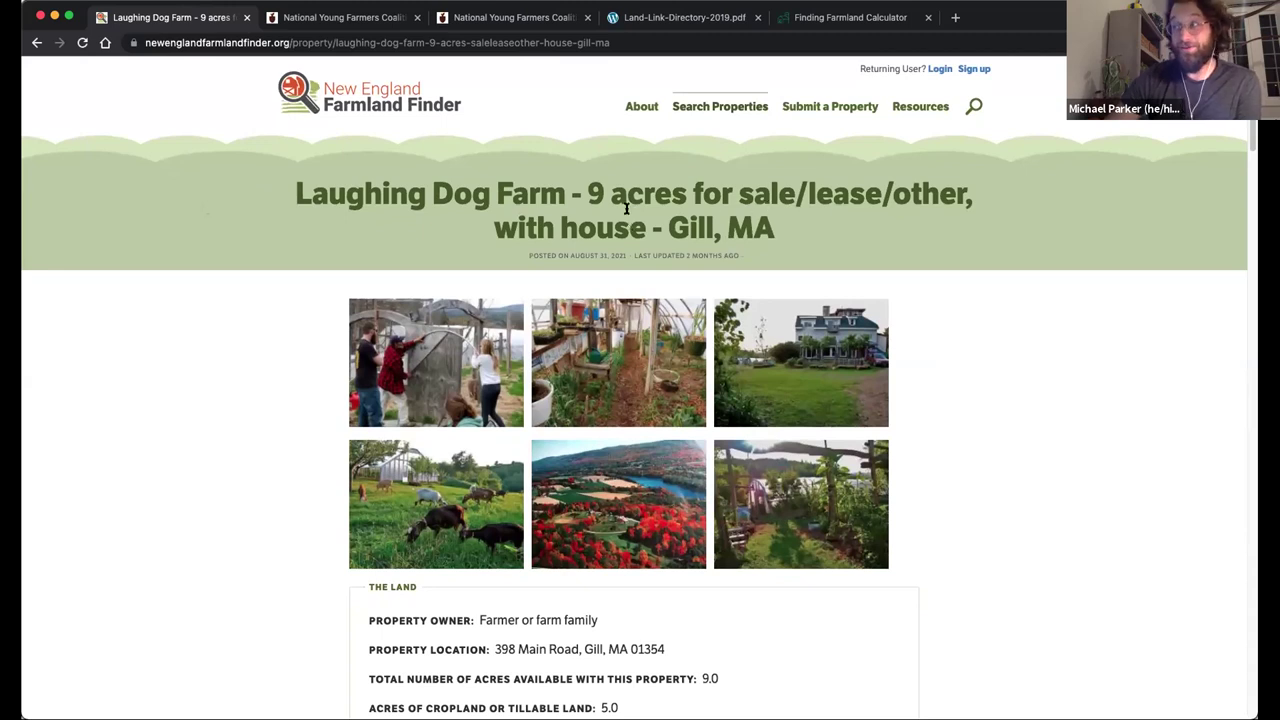
scroll(199, 296, "down", 1)
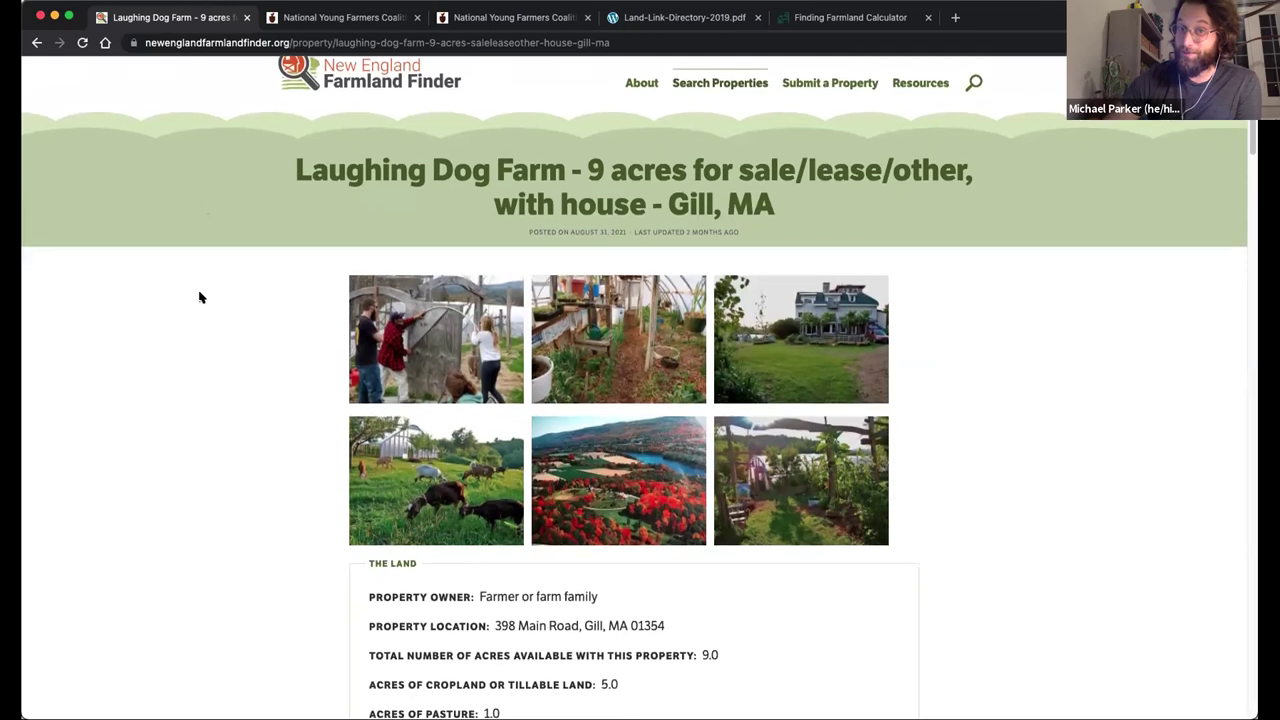
scroll(199, 296, "down", 2)
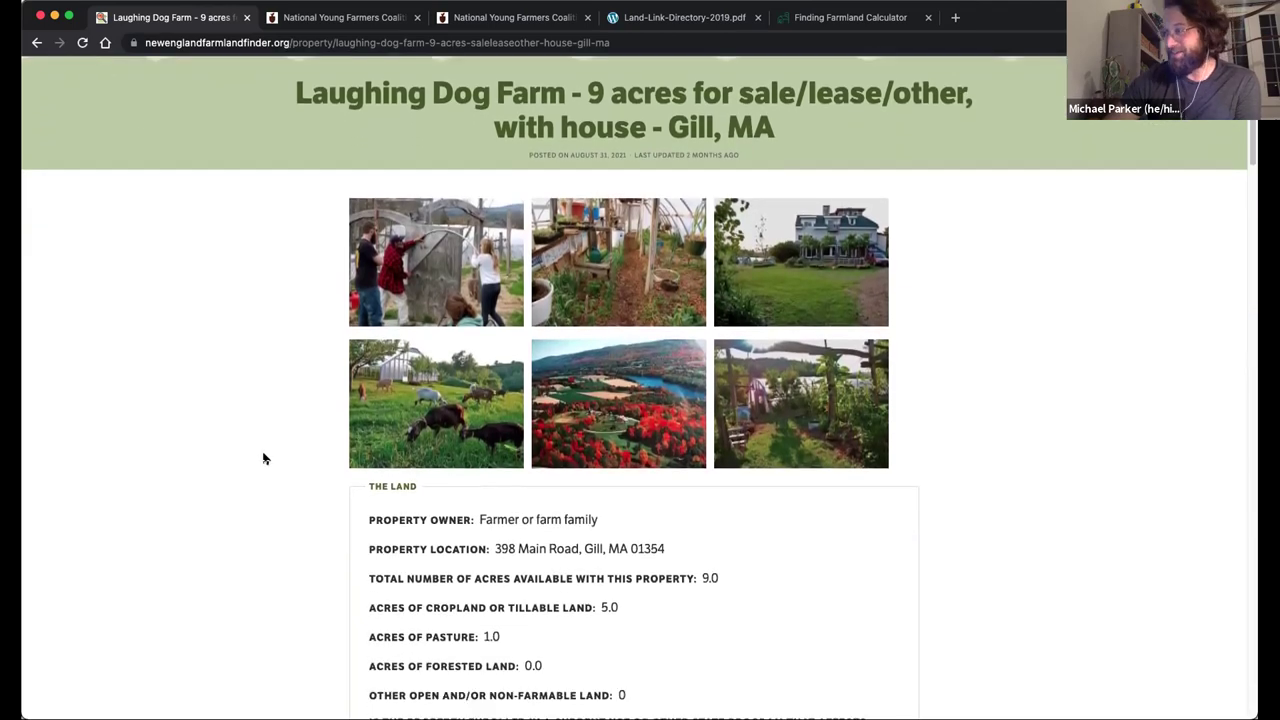
scroll(264, 458, "down", 4)
scroll(264, 458, "down", 10)
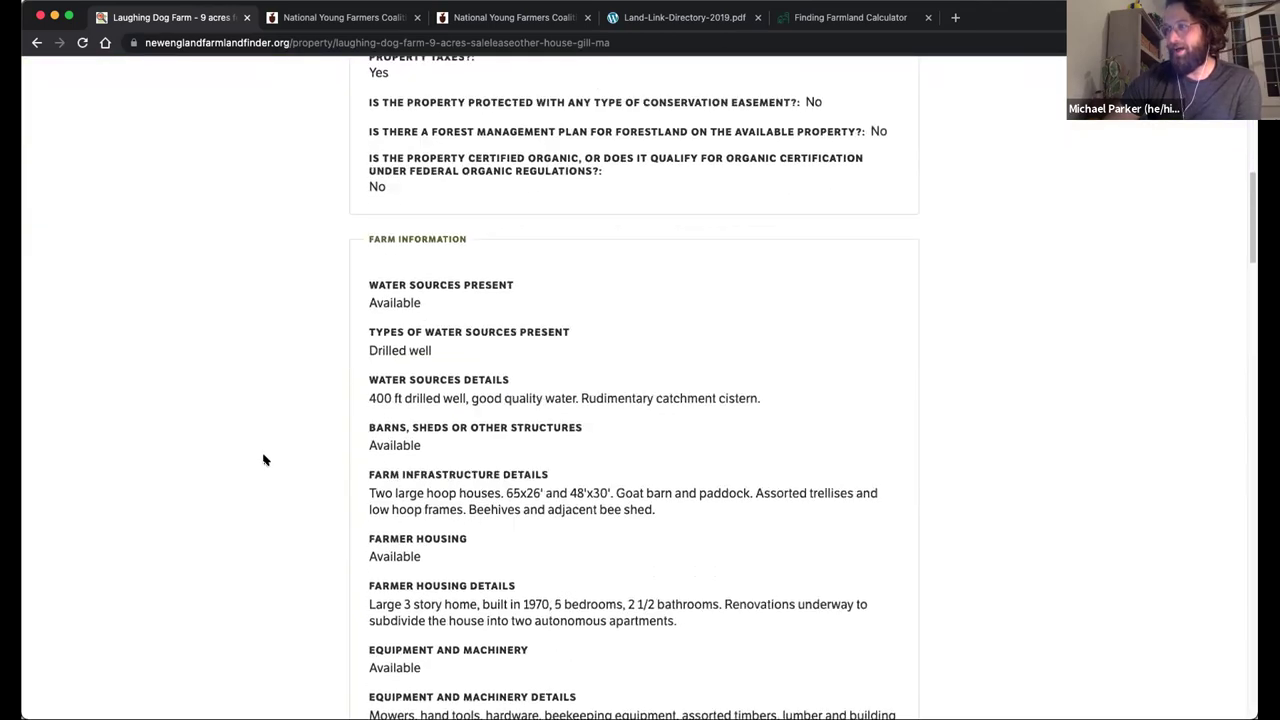
scroll(263, 461, "down", 3)
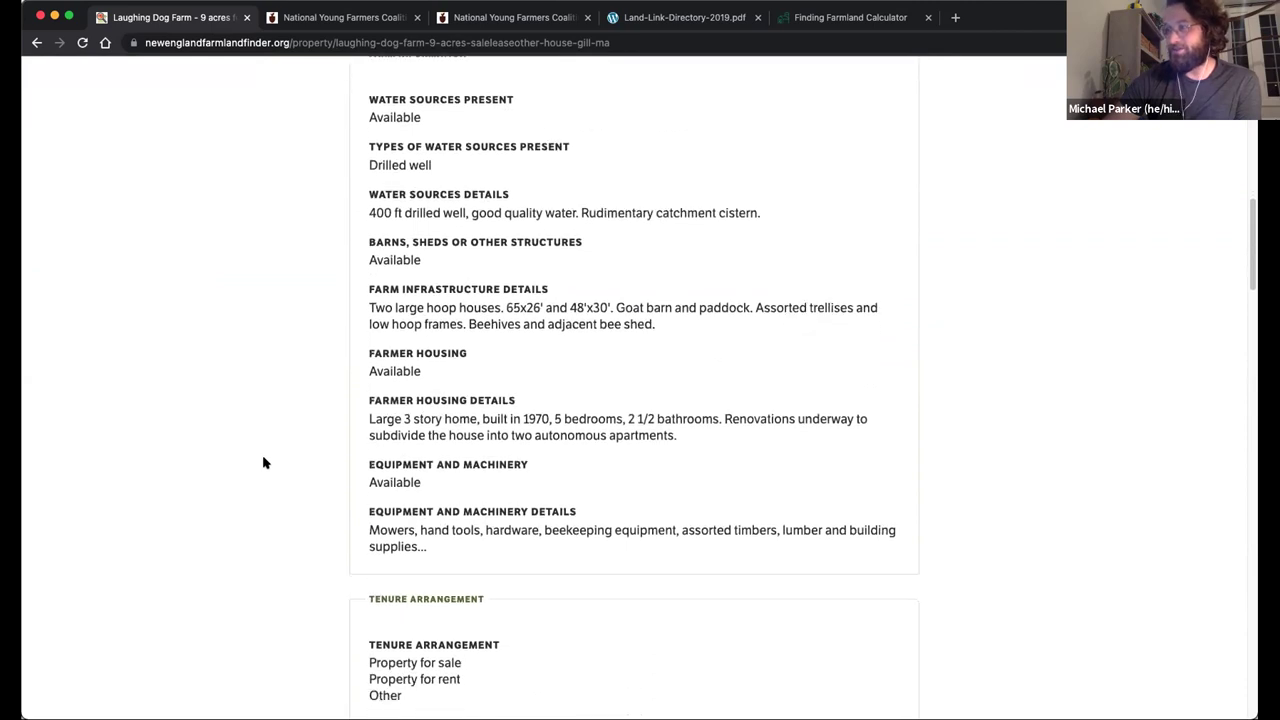
scroll(264, 461, "down", 4)
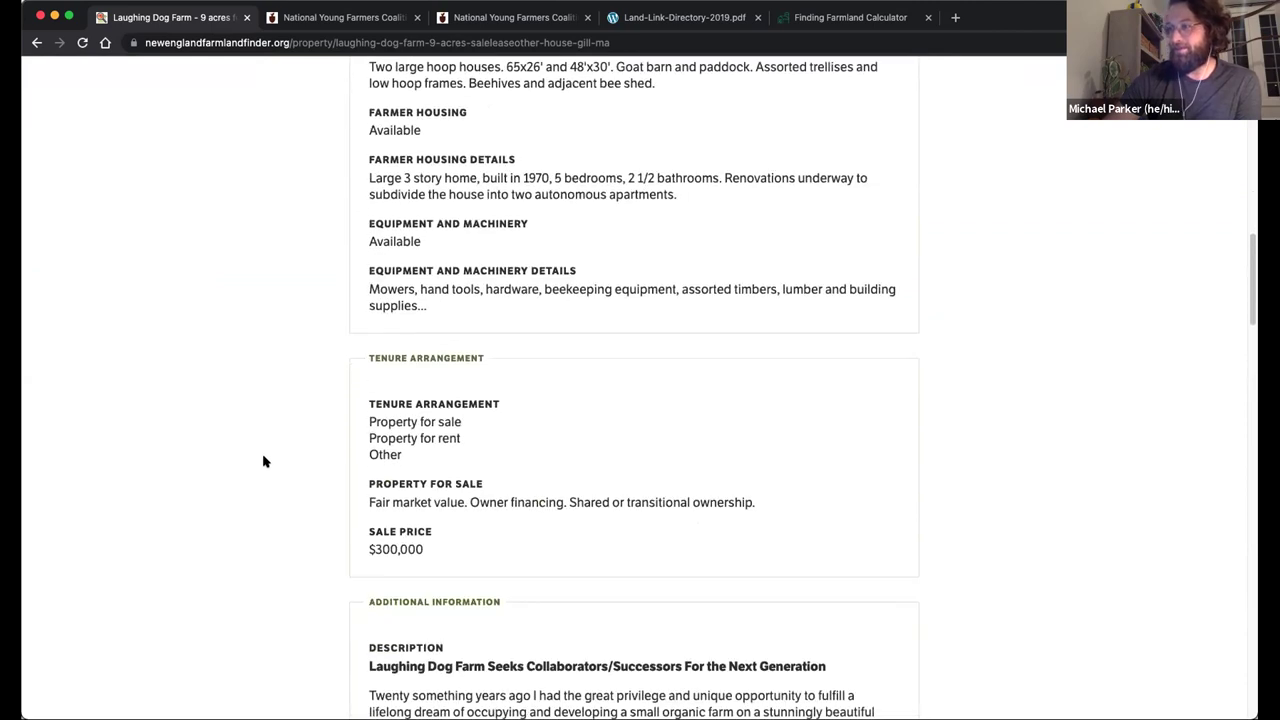
scroll(264, 461, "down", 4)
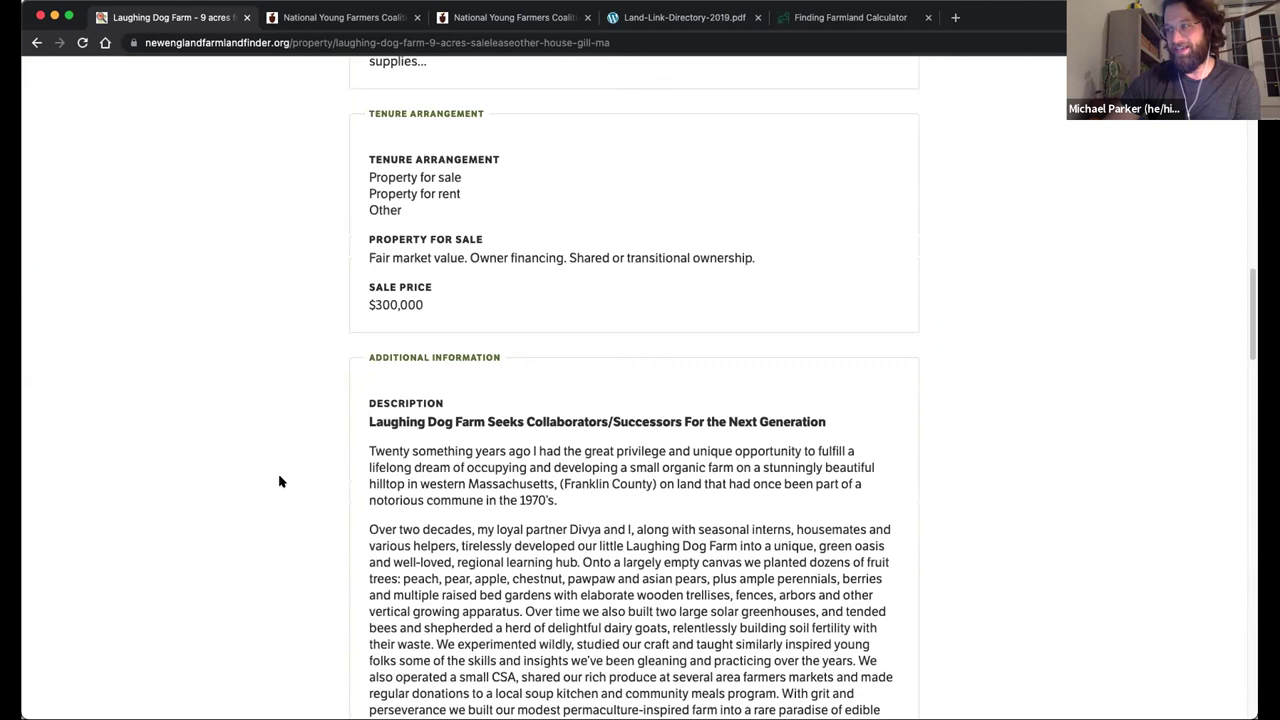
scroll(280, 482, "down", 1)
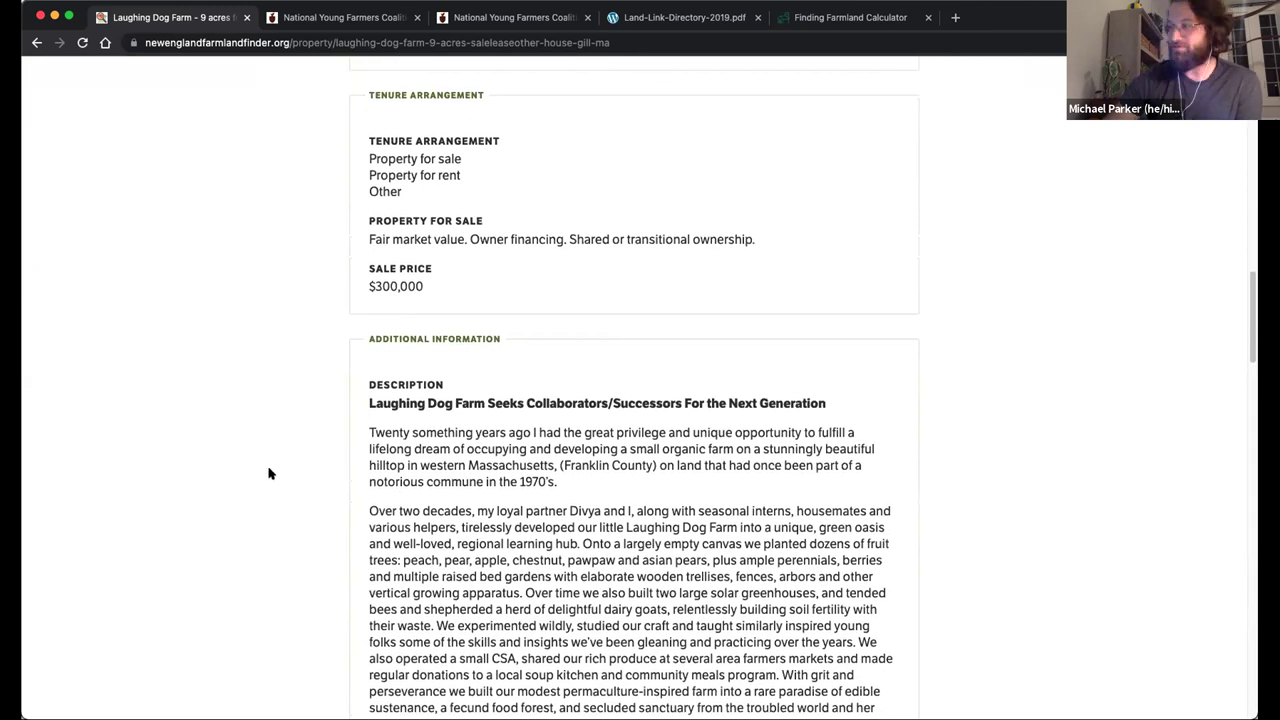
scroll(270, 475, "up", 15)
scroll(271, 475, "down", 12)
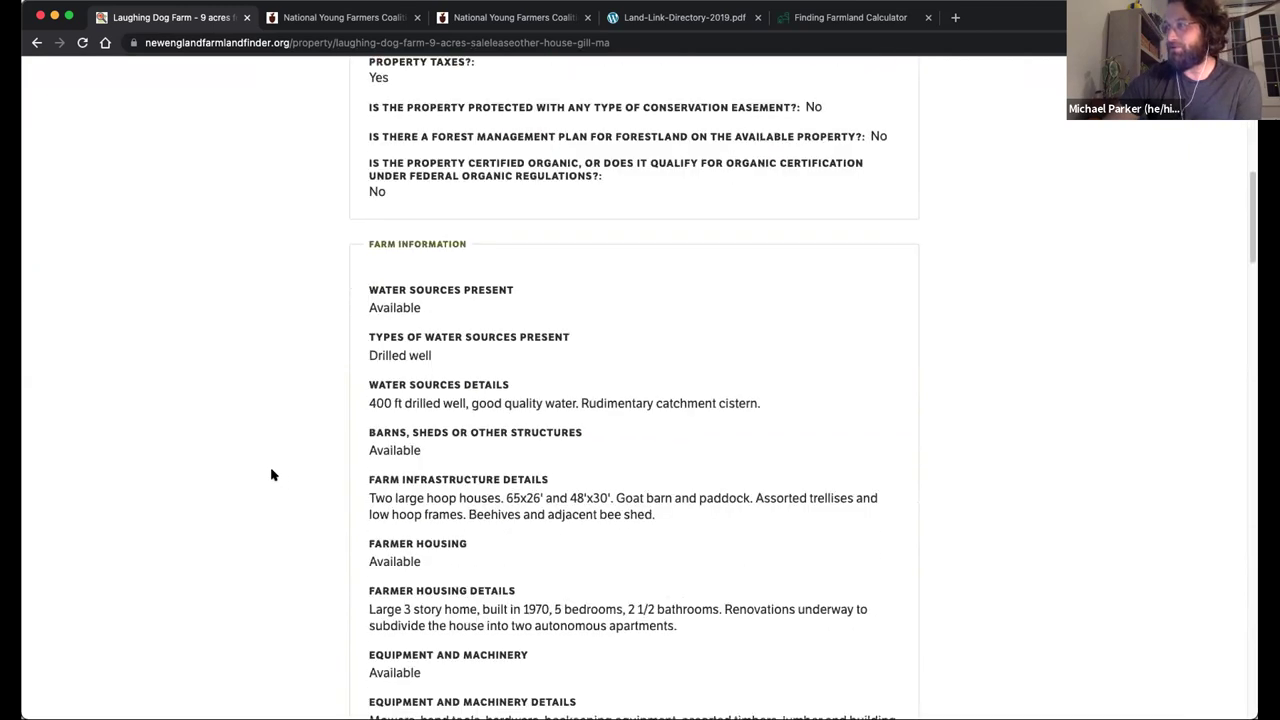
scroll(270, 475, "down", 6)
double_click(360, 424)
left_click(353, 429)
scroll(275, 419, "up", 15)
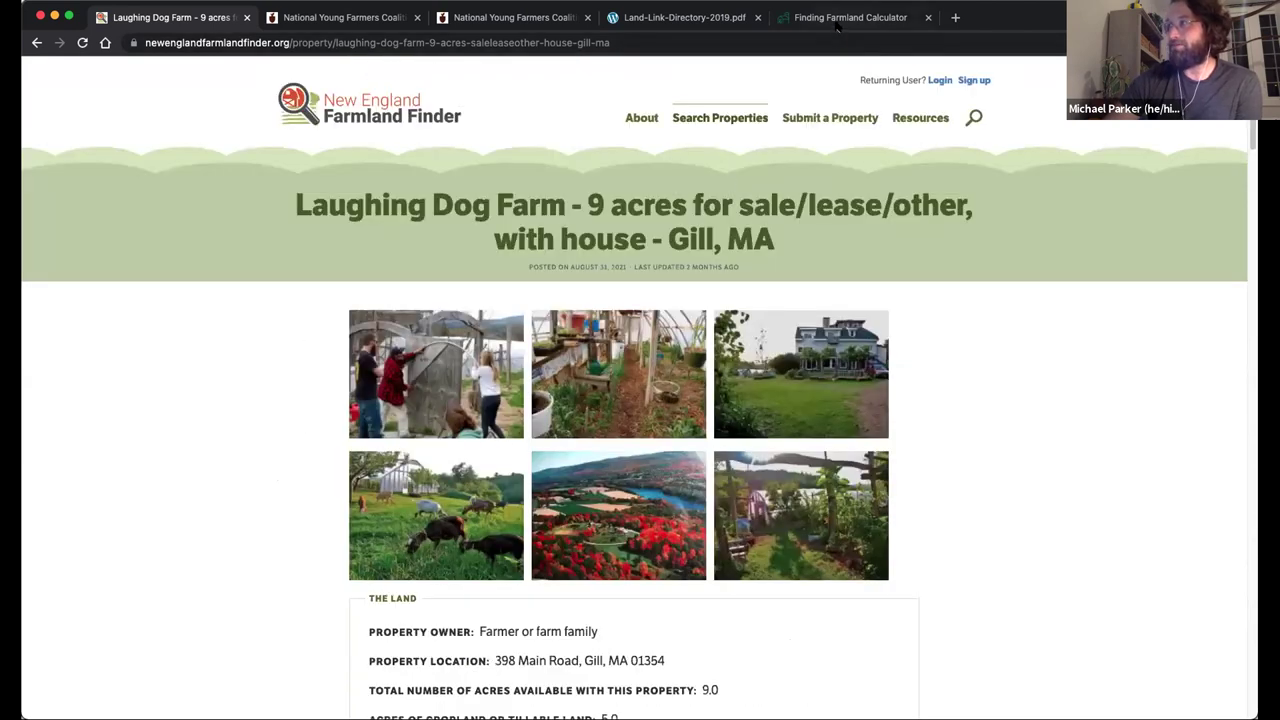
Return to the Finding Farmland Calculator and create a scenario with a property price of $300,000.
left_click(838, 22)
type("300")
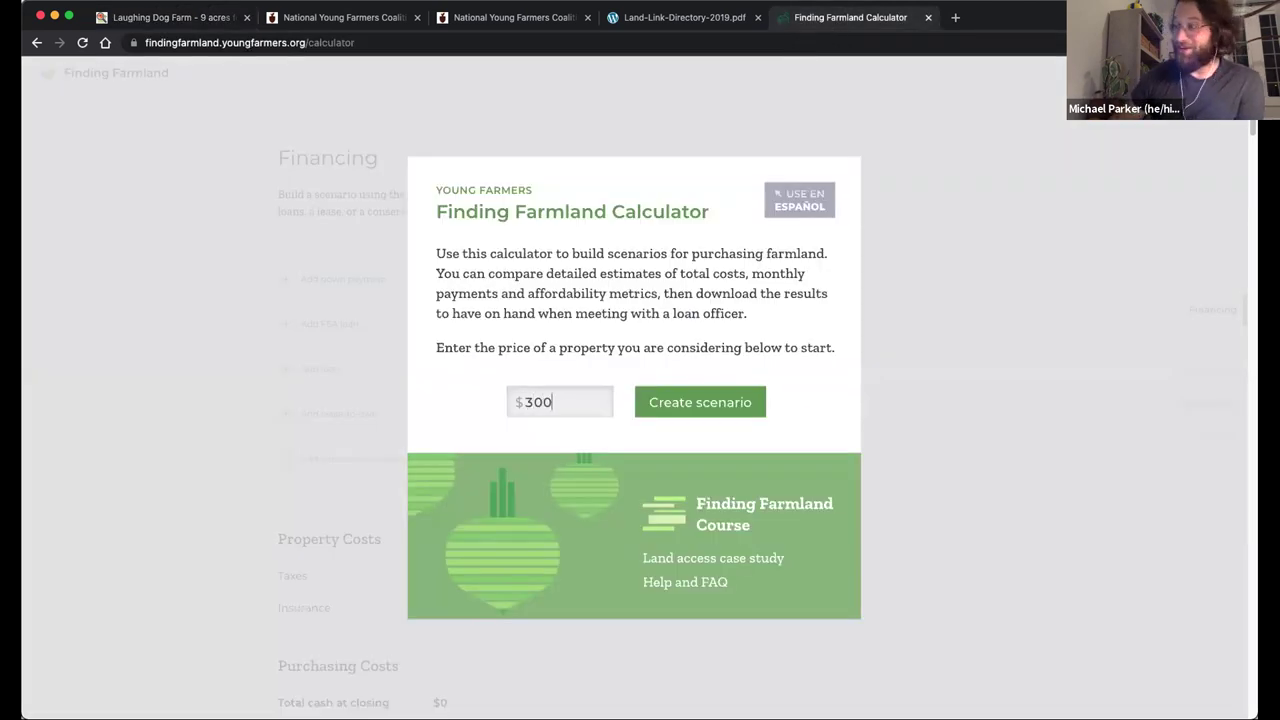
type("000")
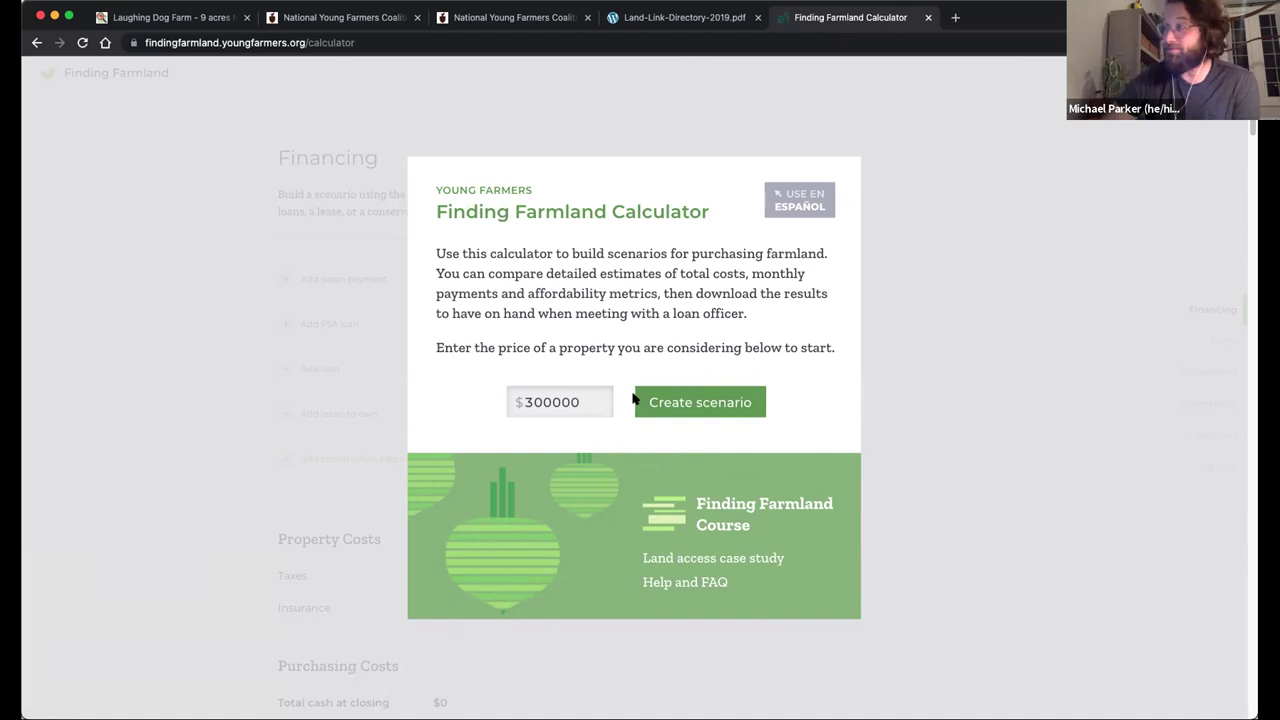
left_click(681, 403)
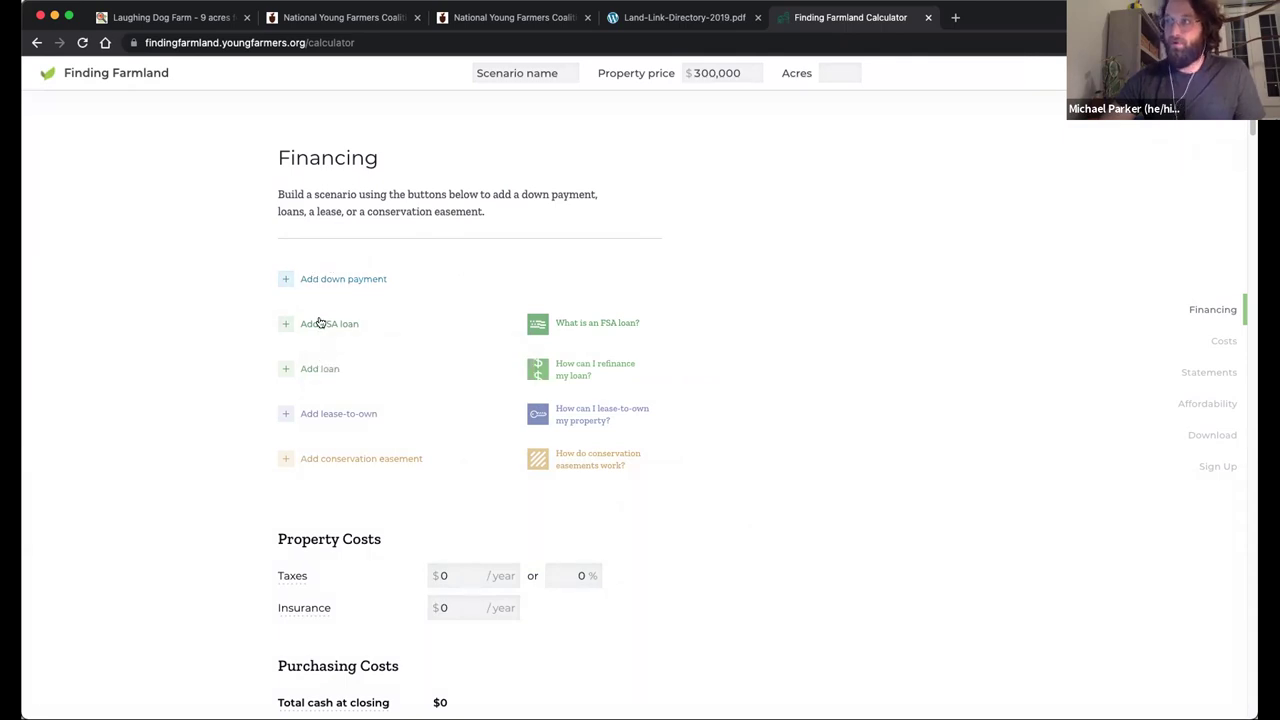
Add a standard loan to the financing, plus a down payment of 10% of the farm cost.
left_click(285, 369)
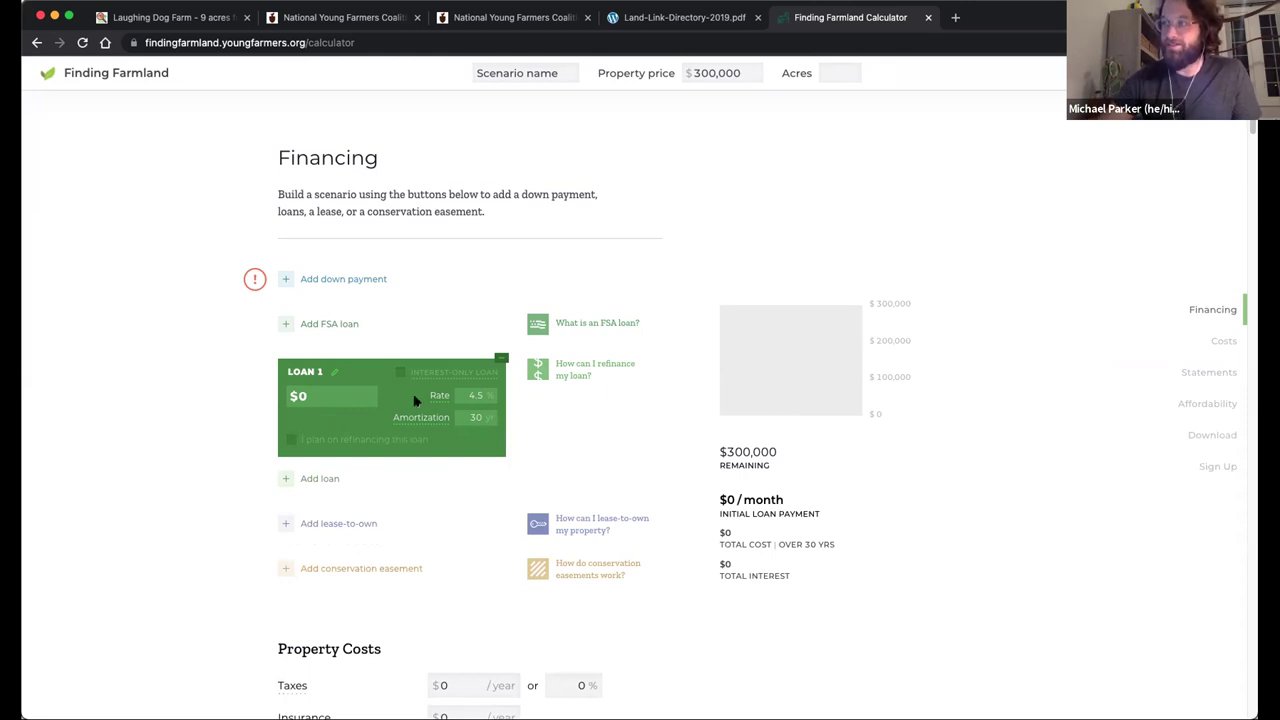
mouse_move(261, 283)
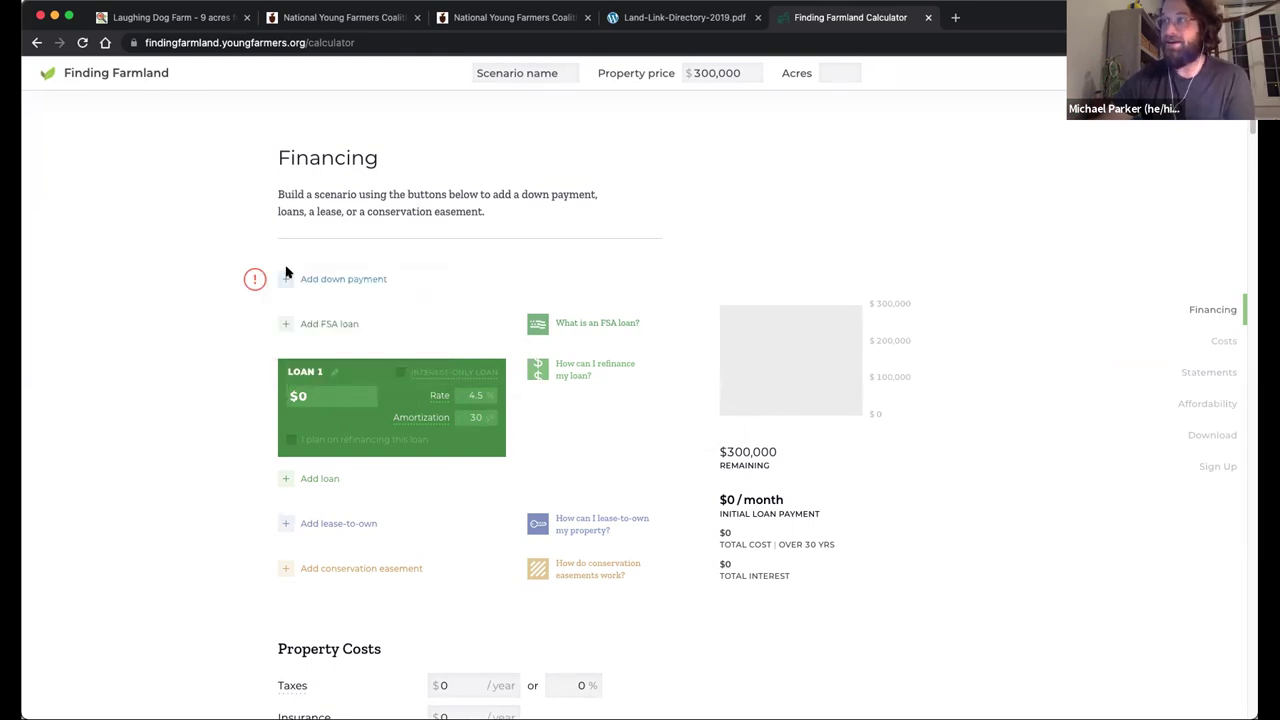
left_click(282, 275)
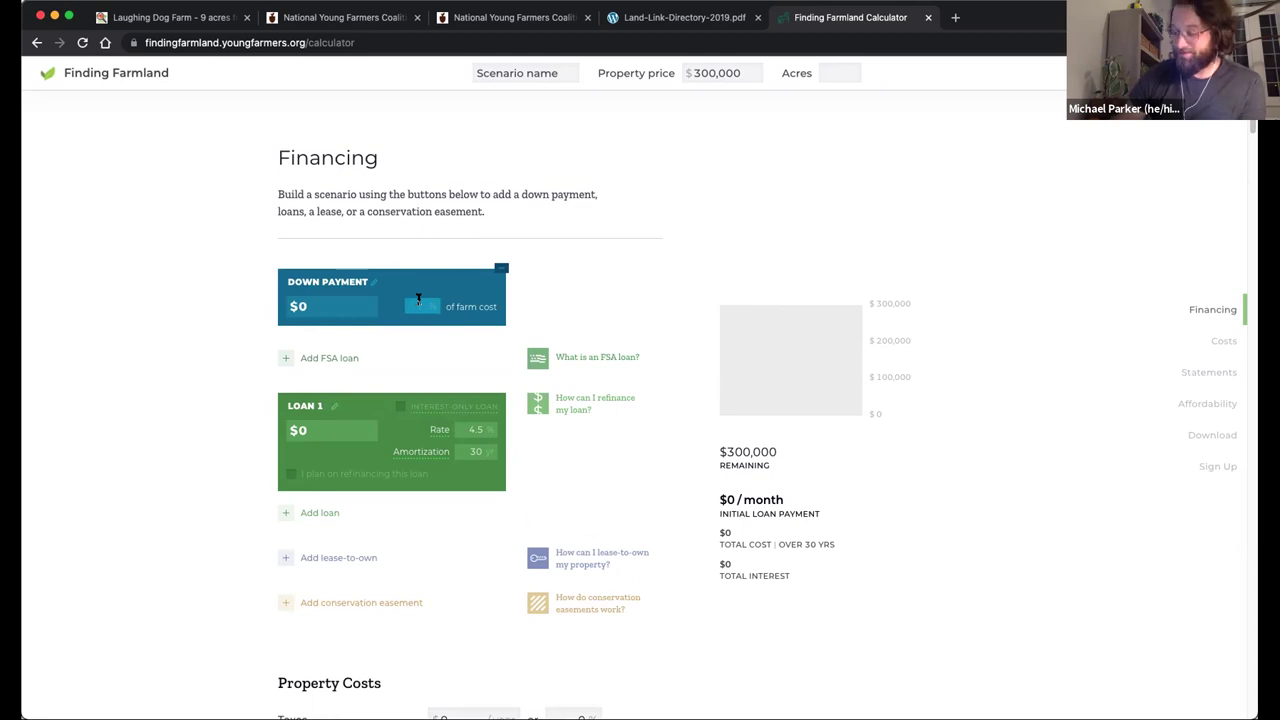
key("Return")
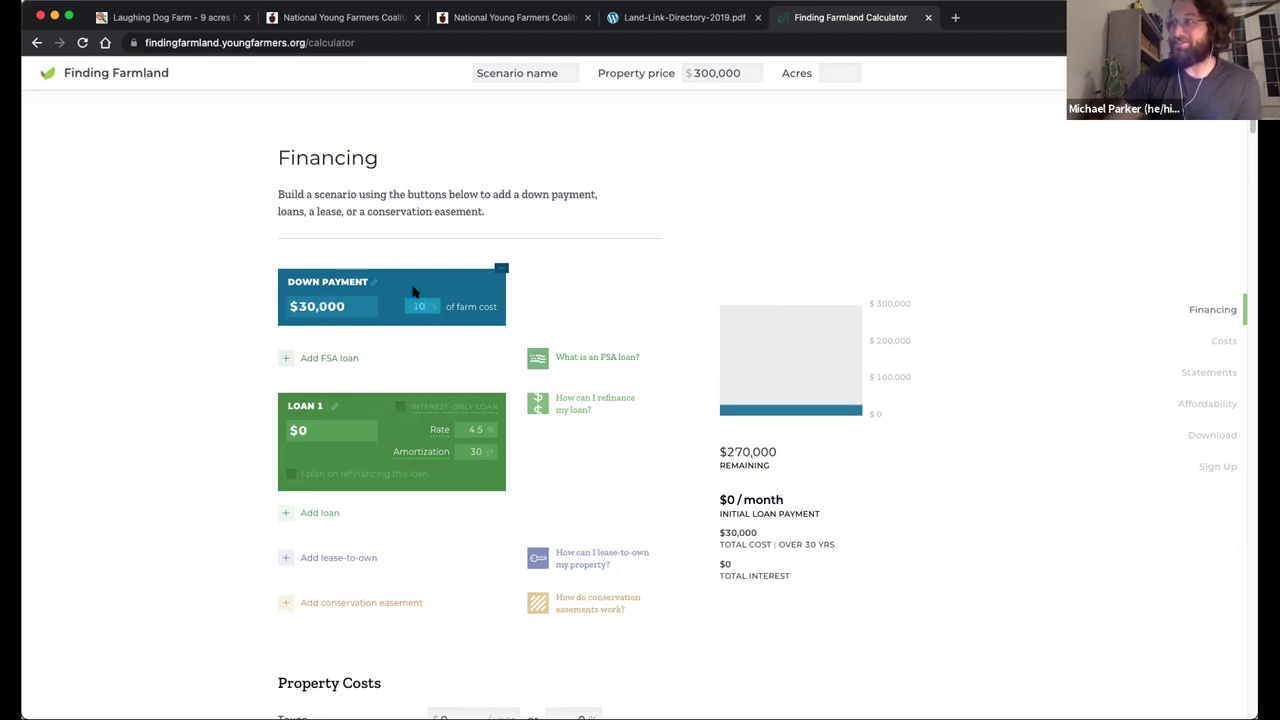
left_click(350, 432)
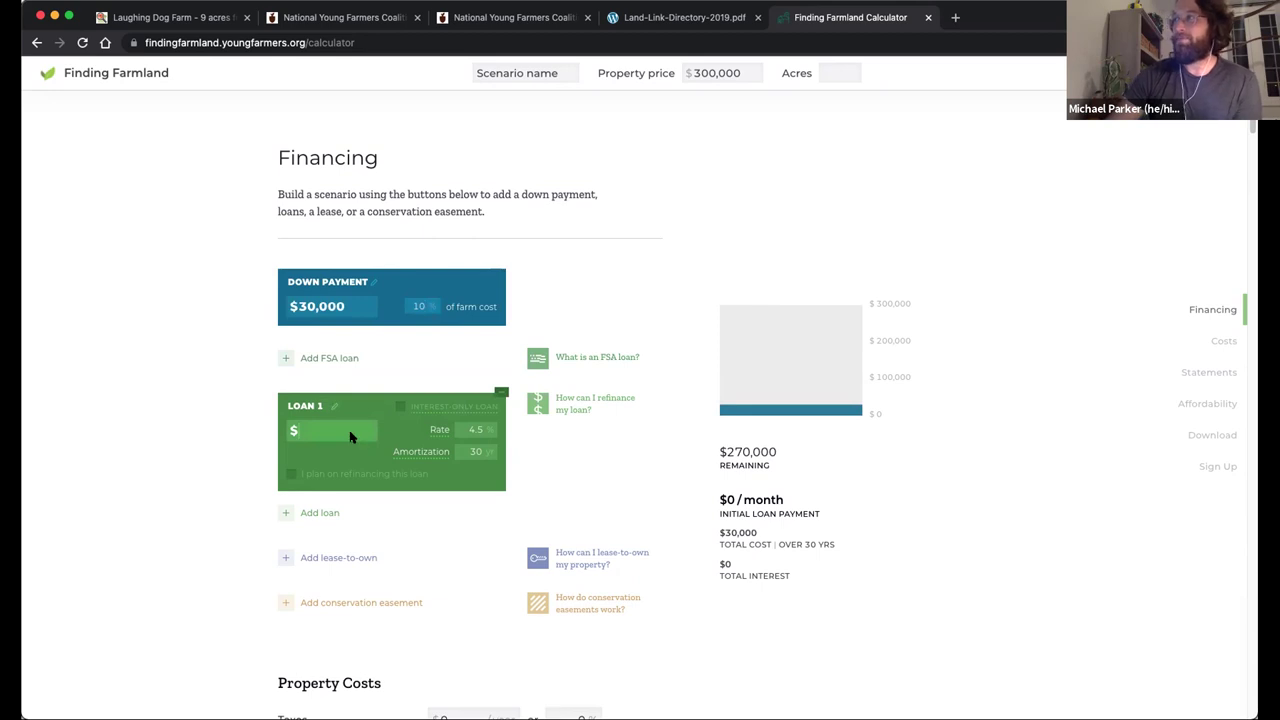
Name the scenario "Laughing Dog - bank loan".
left_click(531, 70)
triple_click(528, 70)
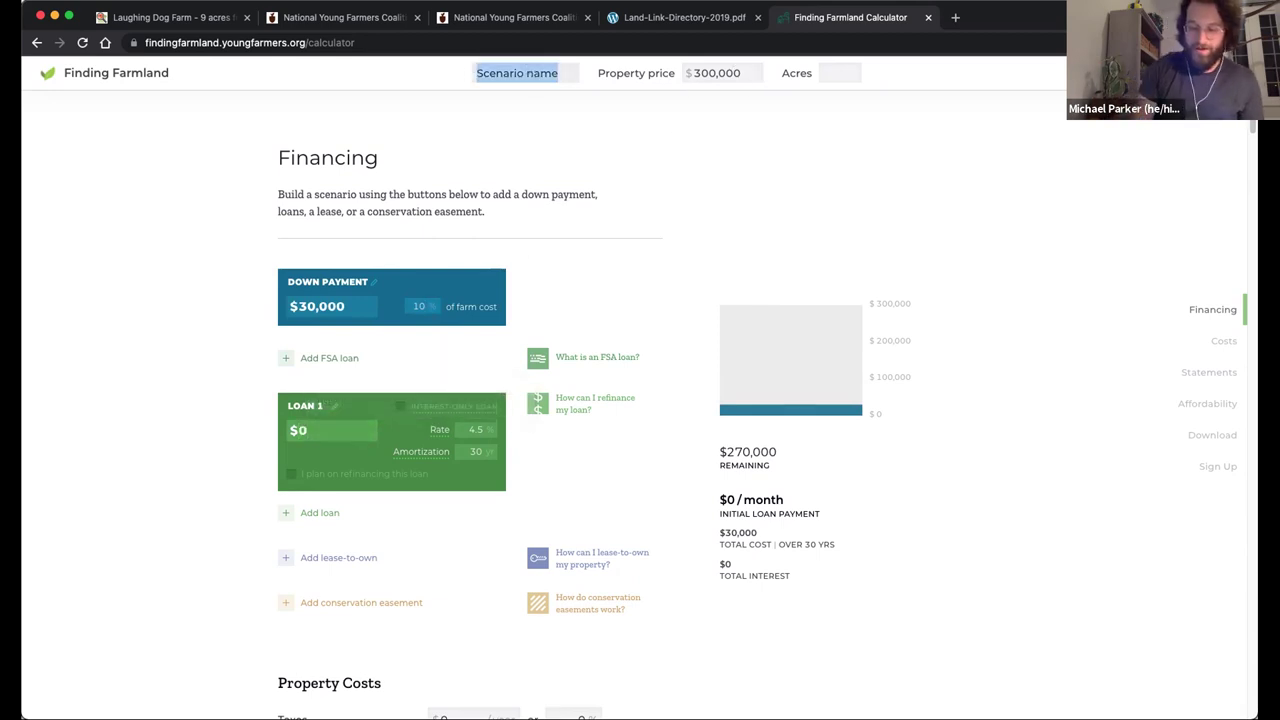
type("Lauhh")
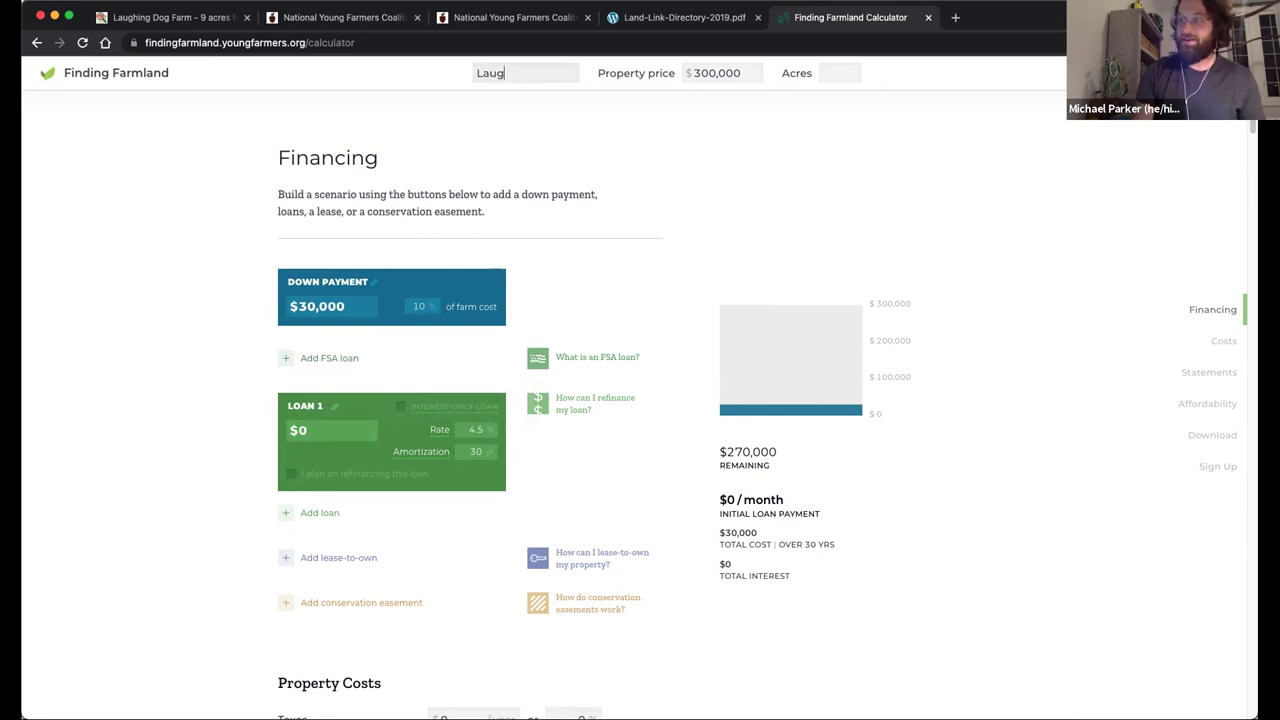
type("ing Dog")
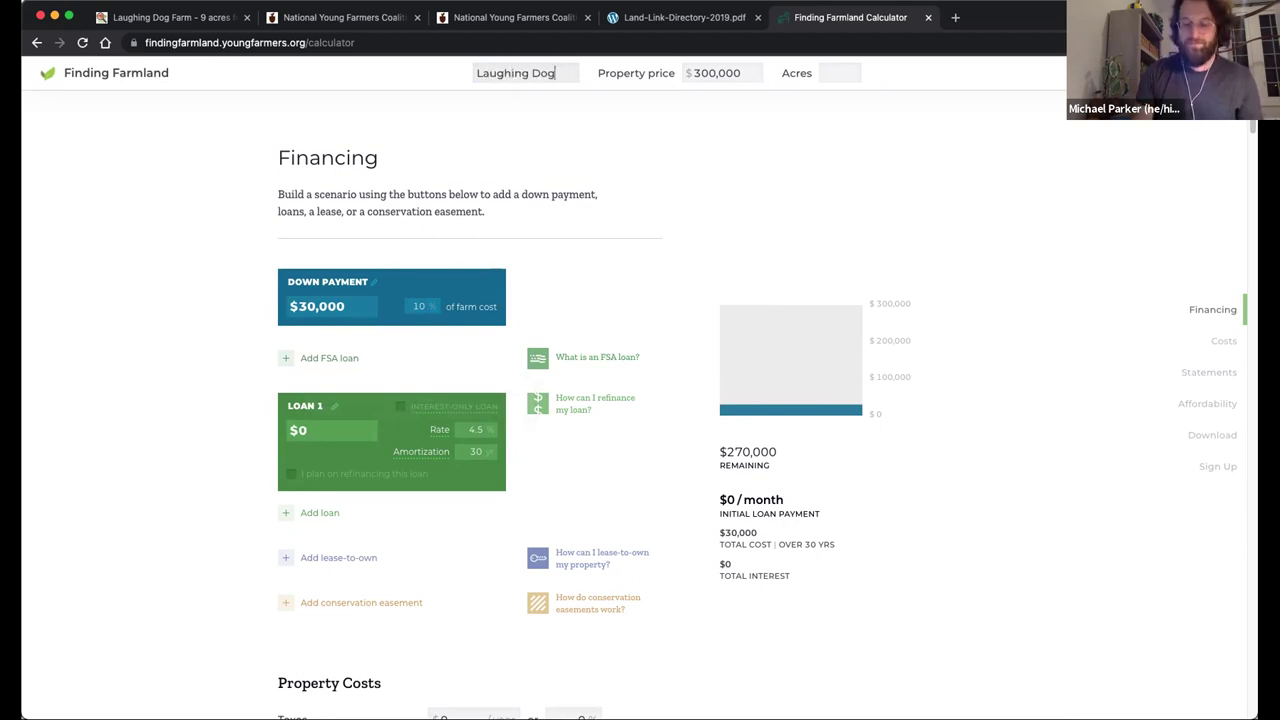
type(" - bank loan")
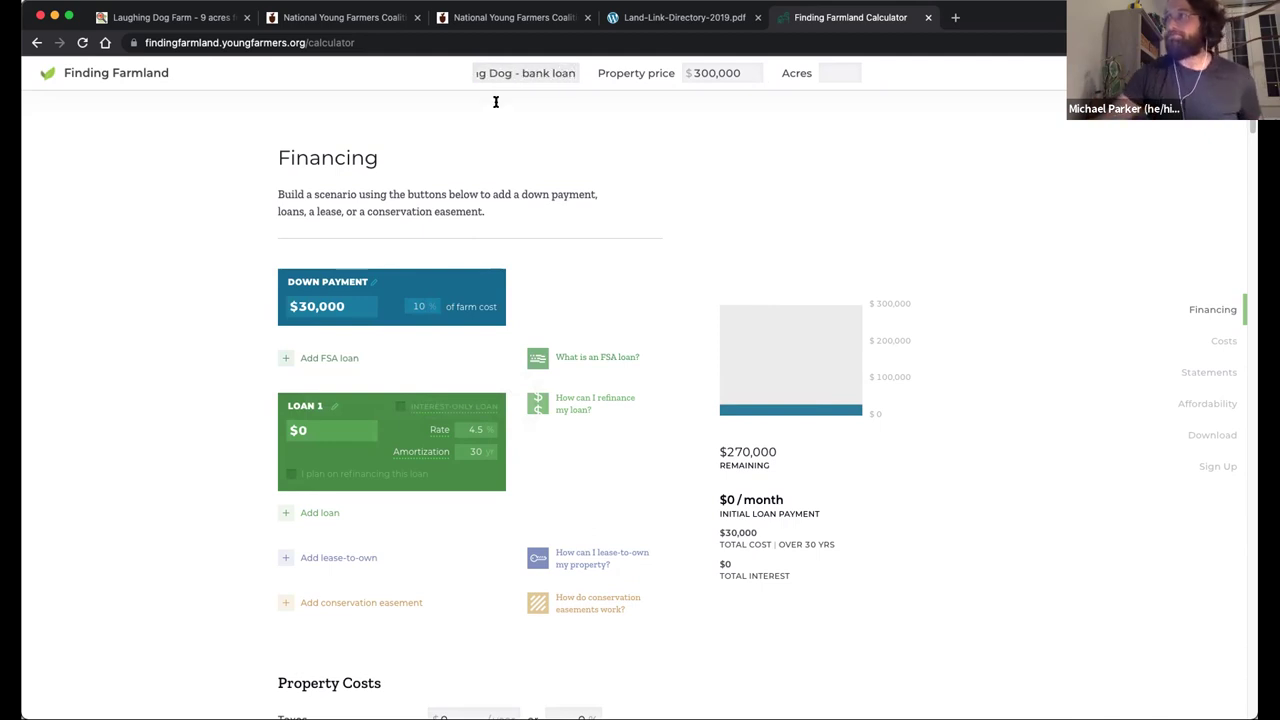
left_click(575, 212)
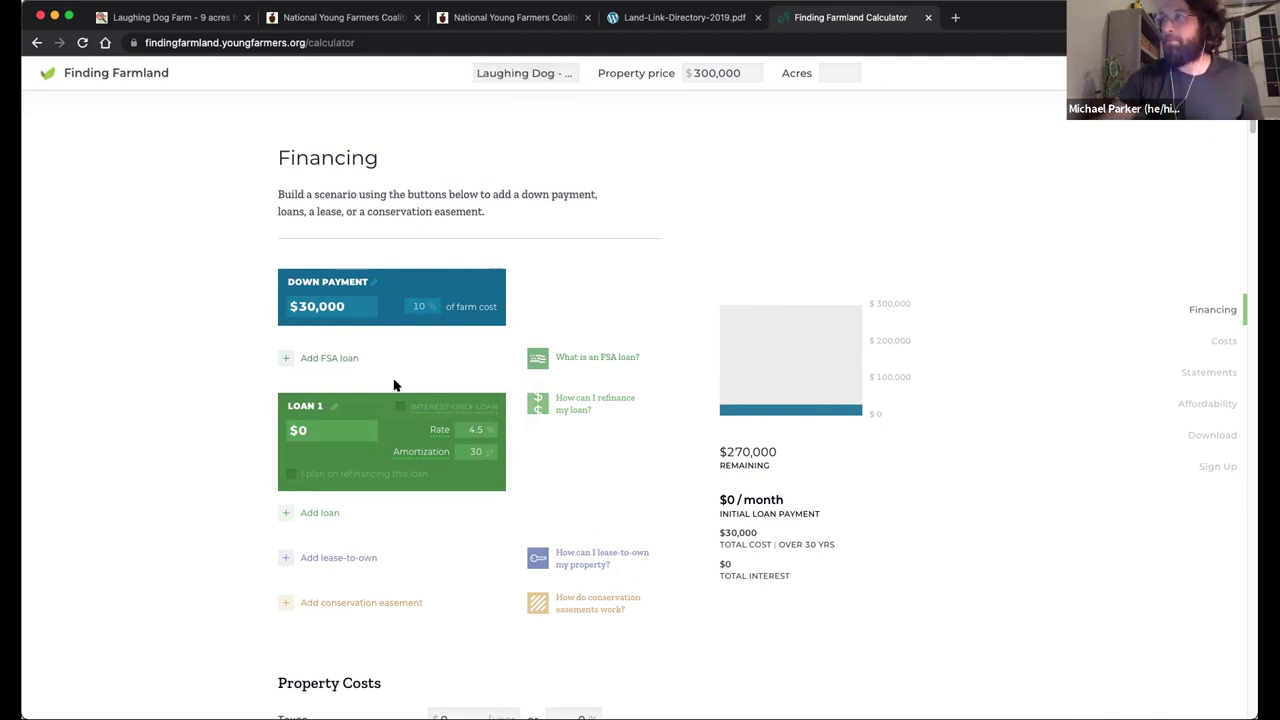
Set Loan 1 to $270,000 at a 3.5% rate and check the explanation of amortization.
left_click(388, 428)
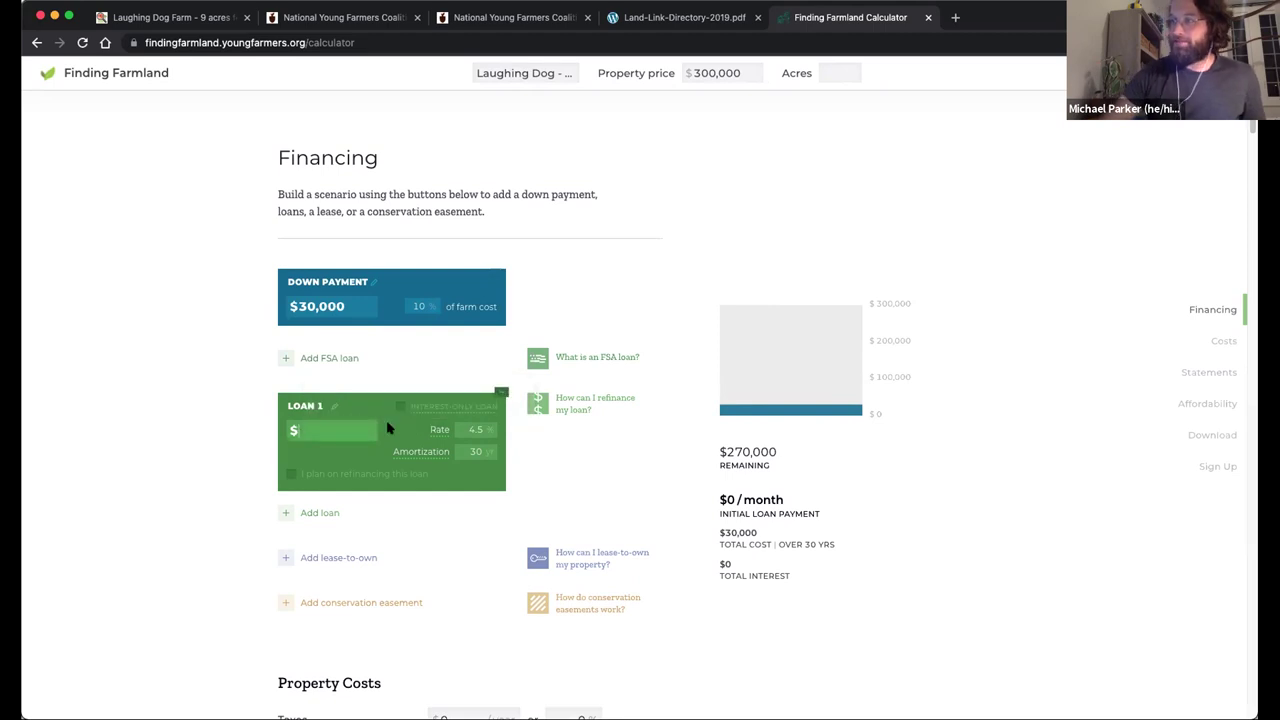
type("270000")
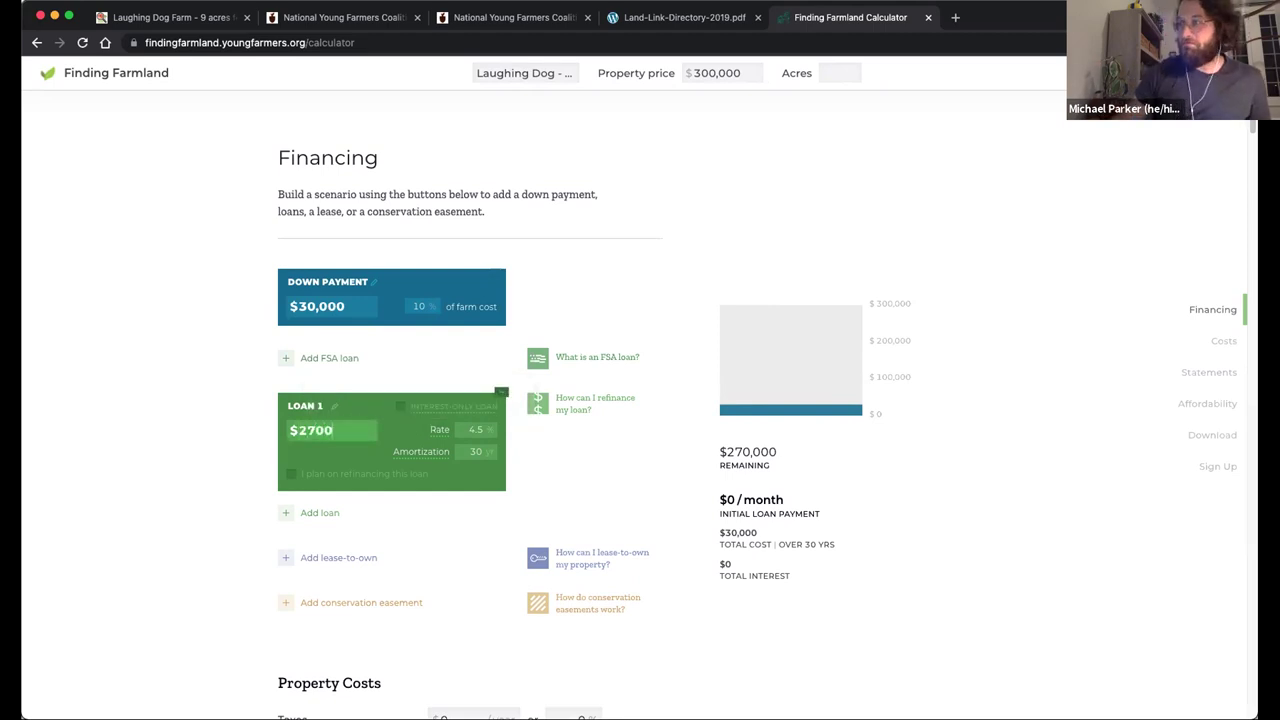
left_click(200, 434)
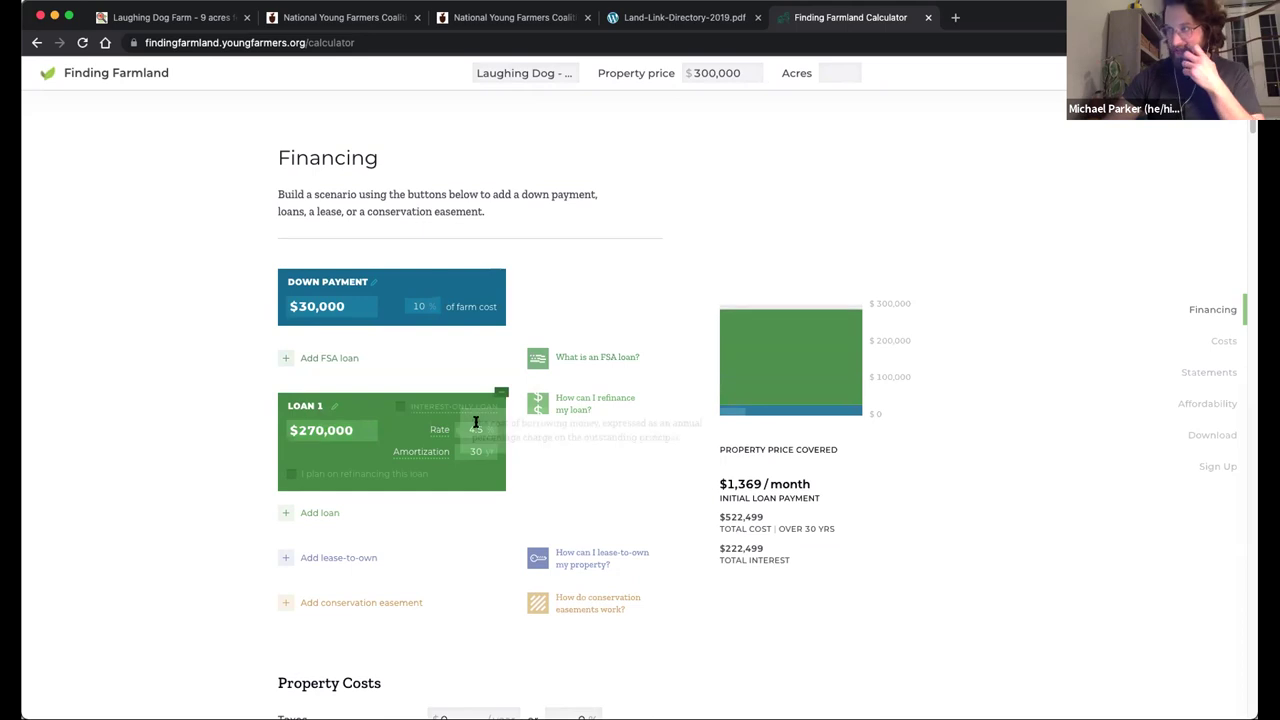
left_click_drag(481, 427, 457, 428)
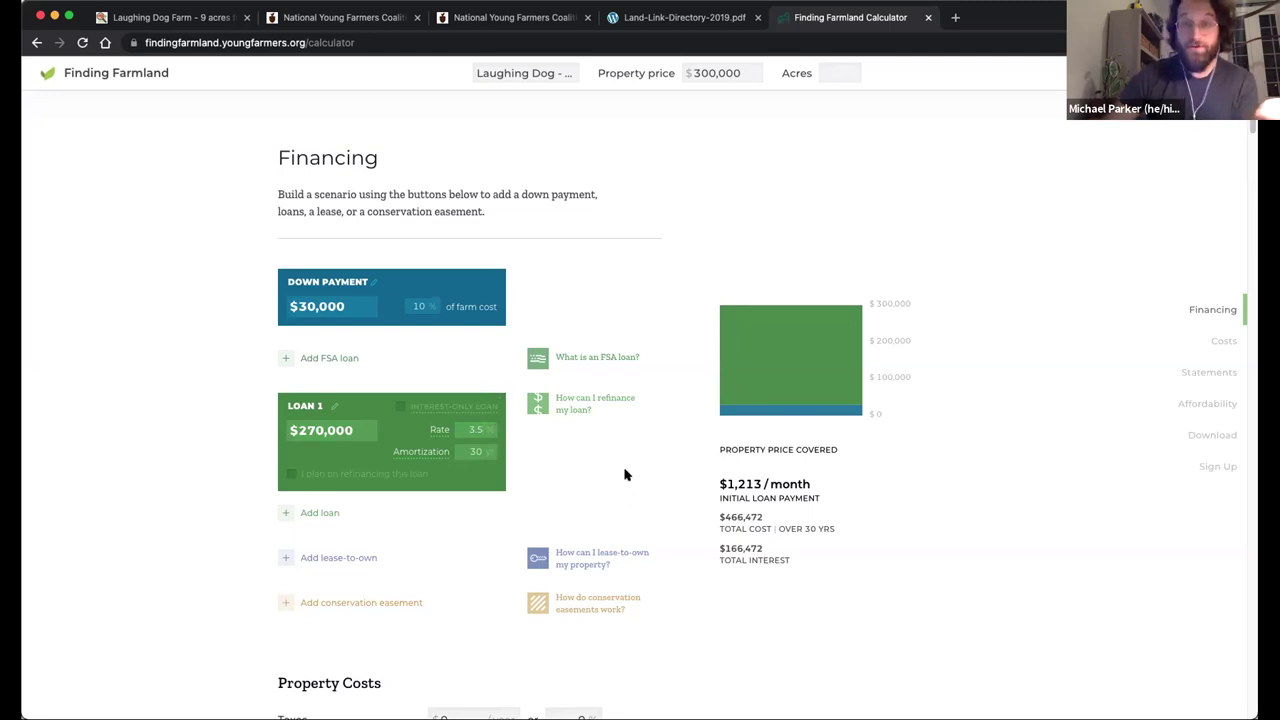
mouse_move(441, 427)
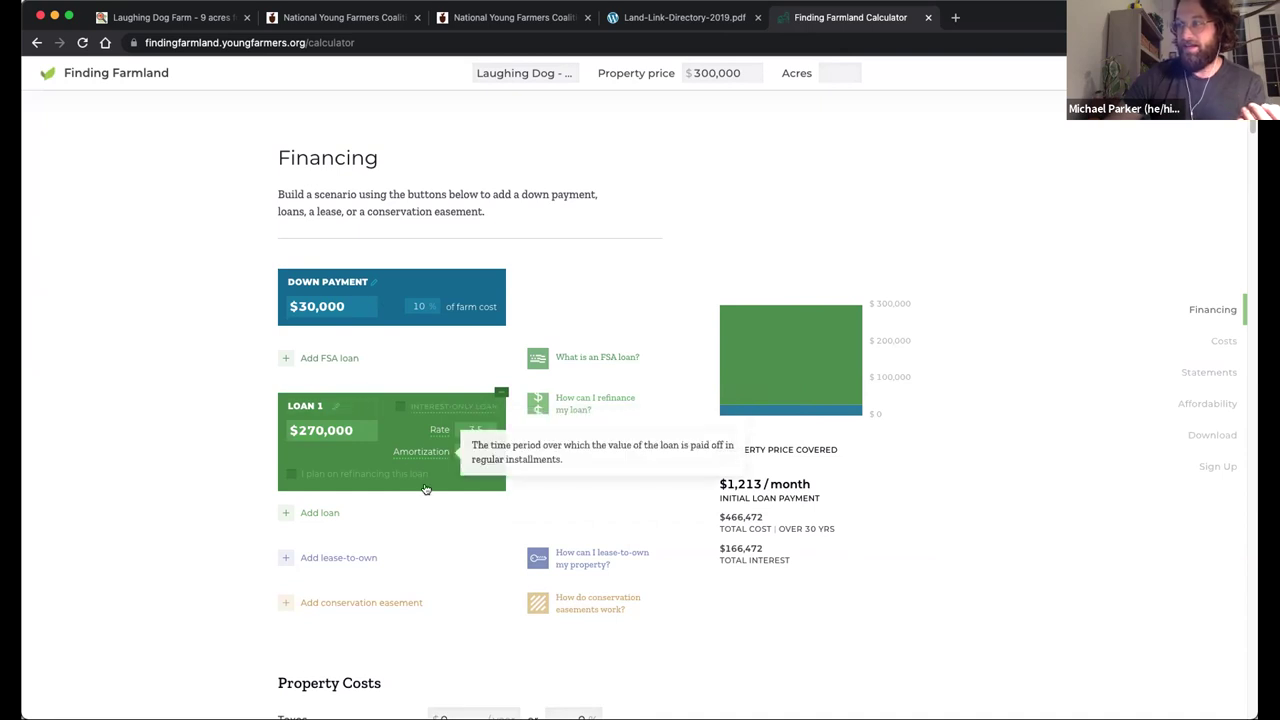
mouse_move(434, 453)
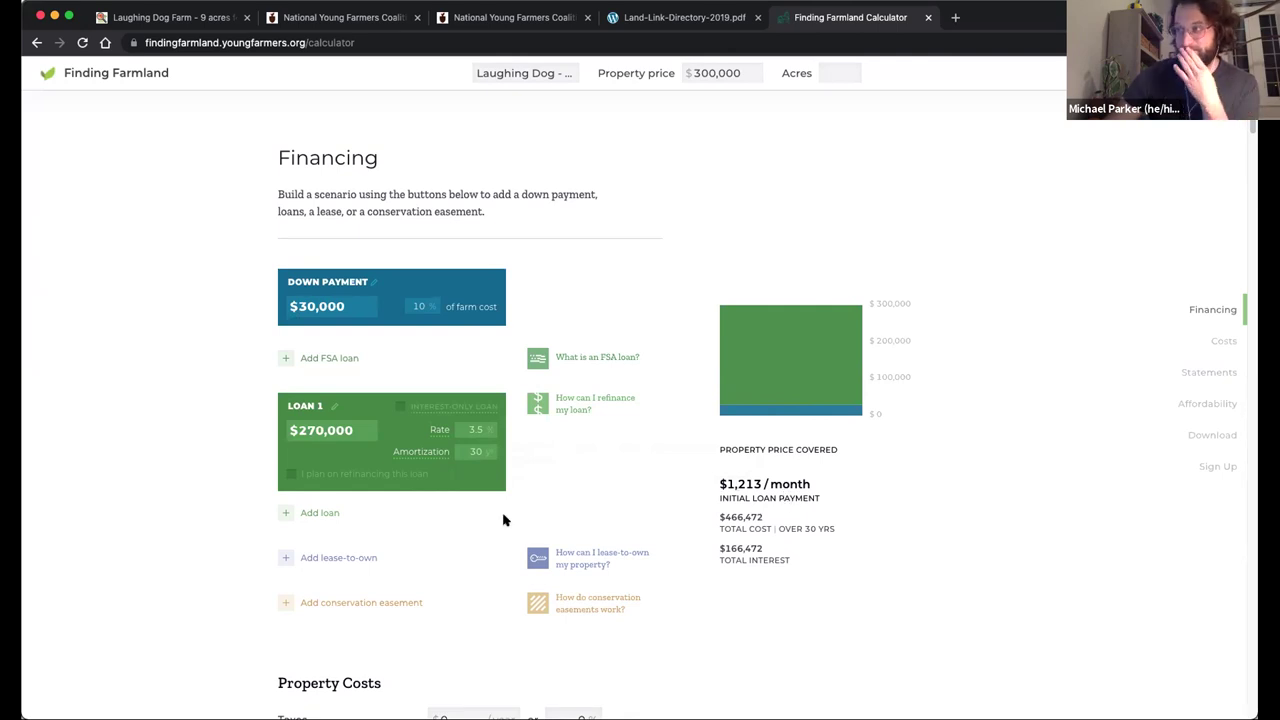
Enter yearly property costs of $4,000 for taxes and $1,000 for insurance.
scroll(503, 519, "down", 4)
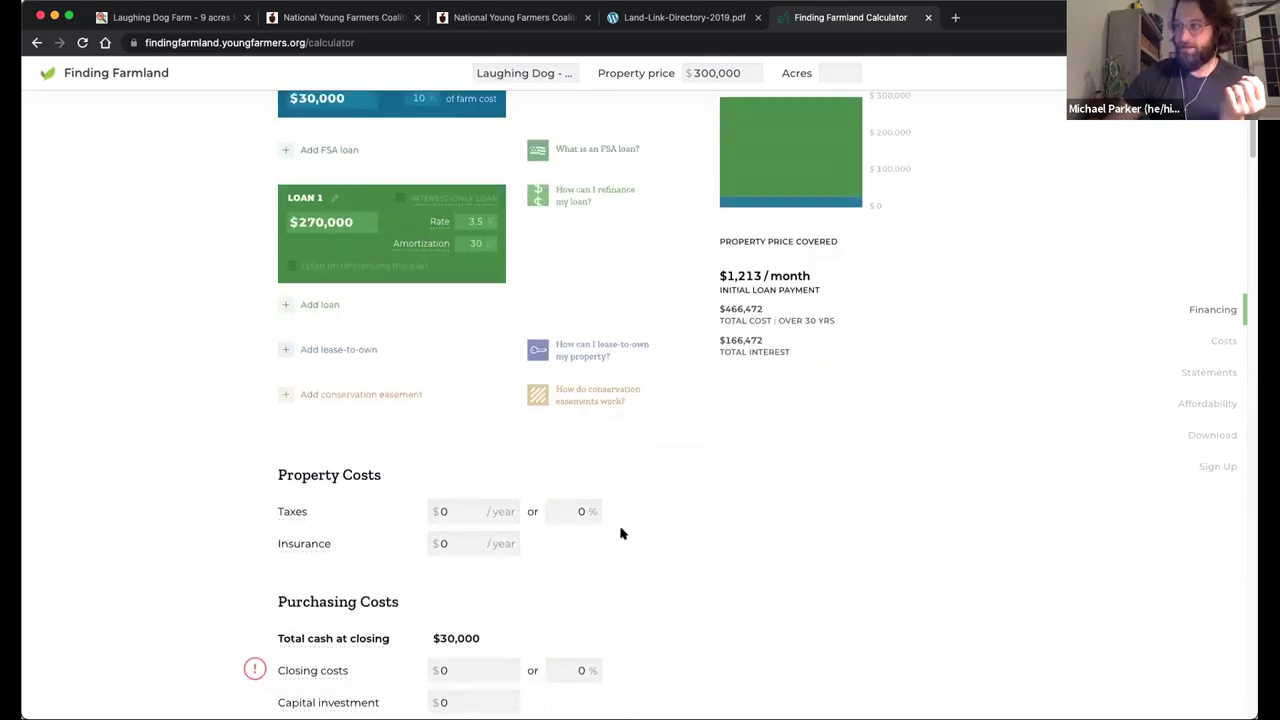
scroll(618, 530, "down", 1)
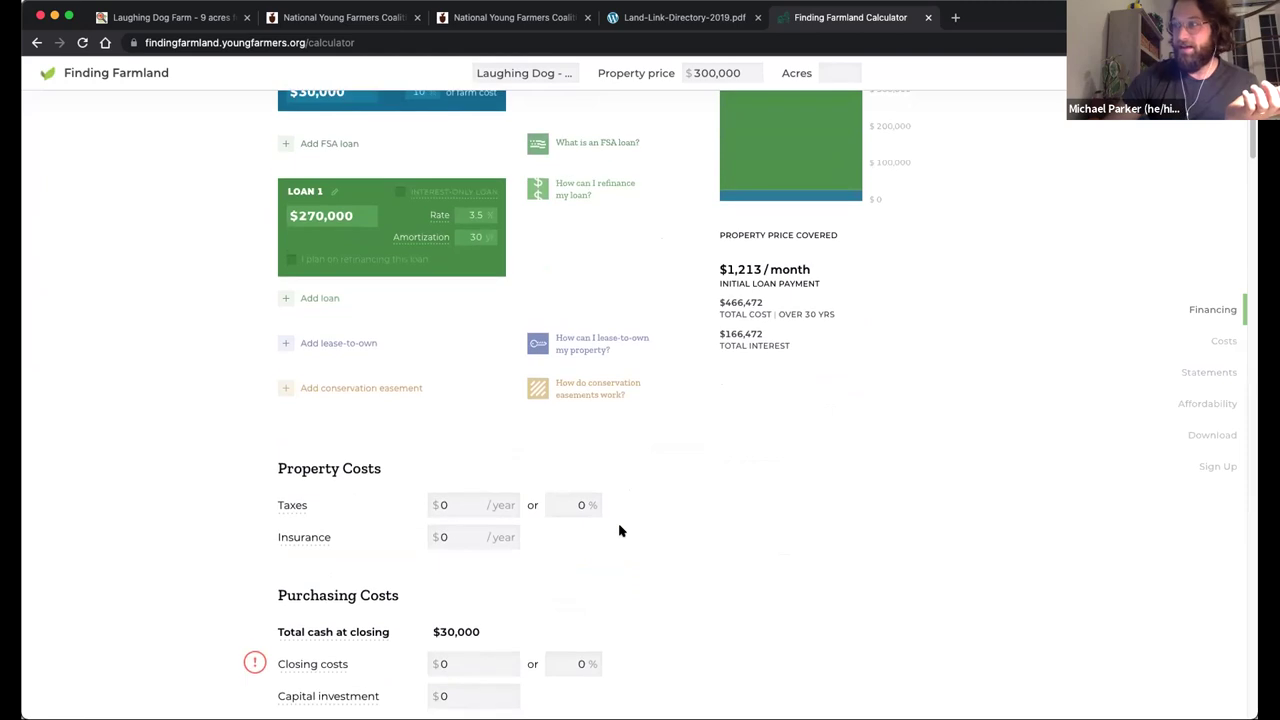
left_click(465, 490)
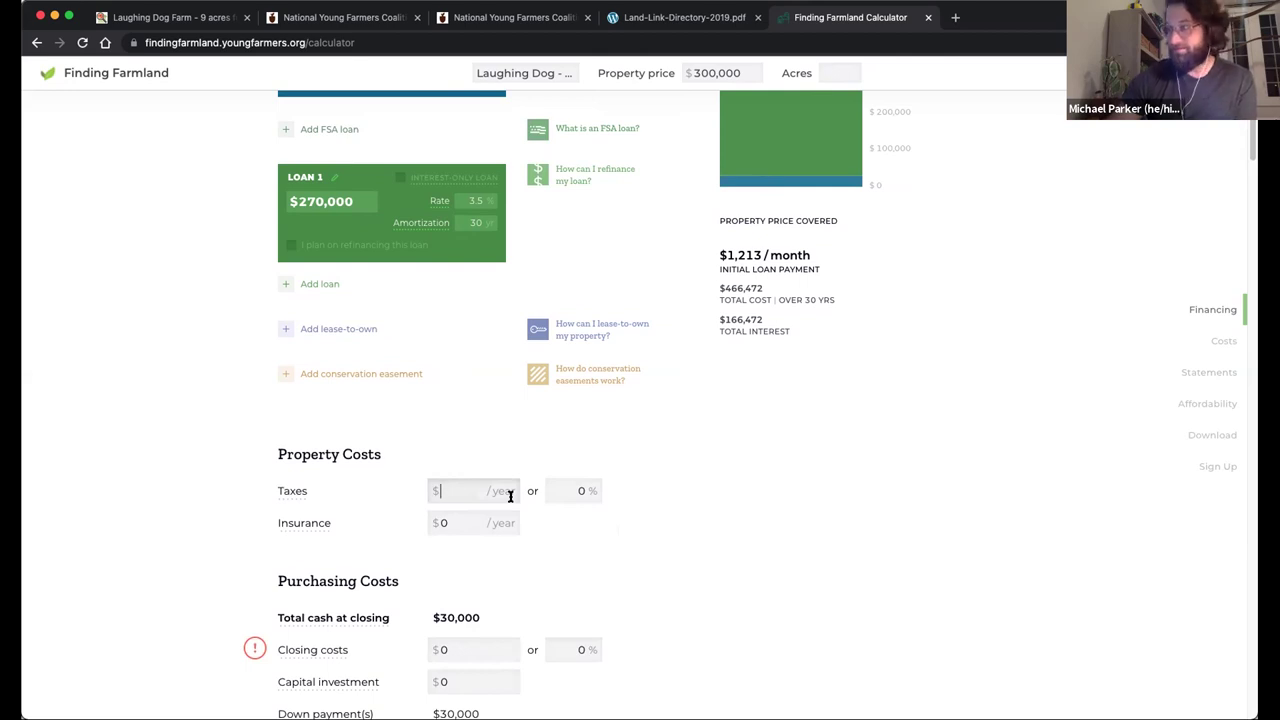
type("4,000")
left_click(468, 518)
type("1,000")
left_click(622, 545)
Check the closing costs reminder and set the closing costs to 1.5% of the property price.
scroll(603, 446, "down", 1)
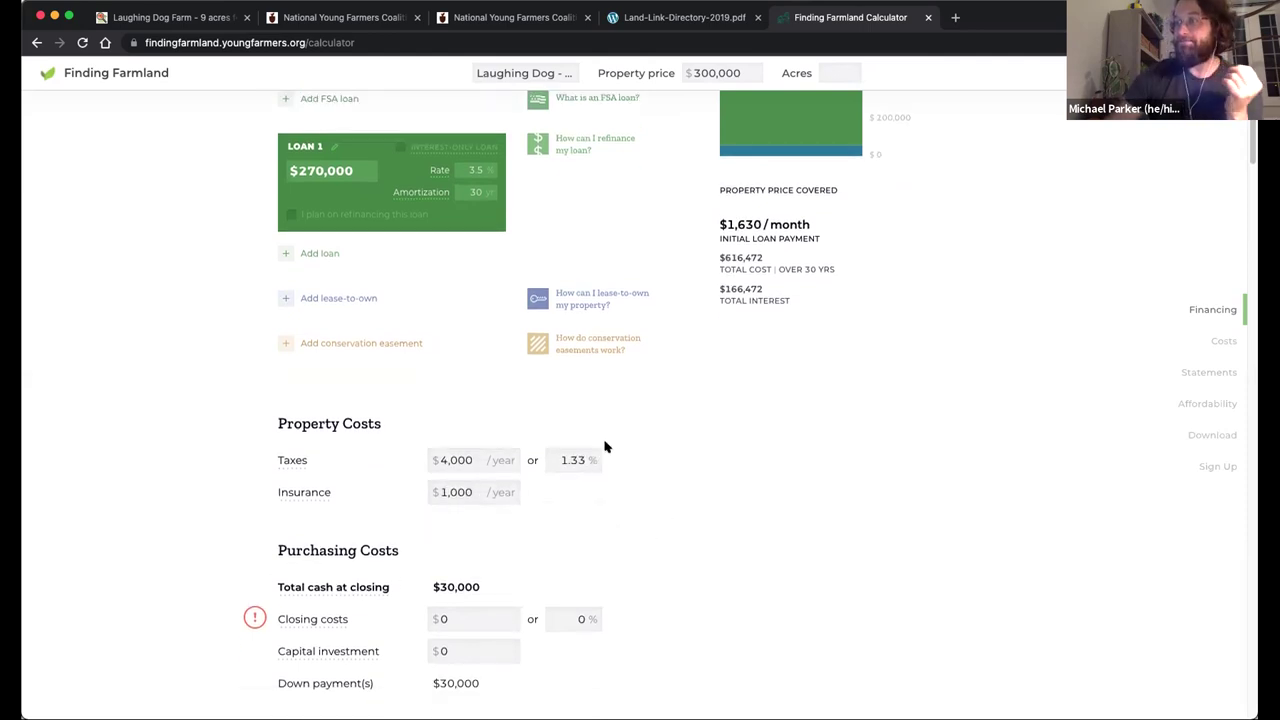
mouse_move(252, 588)
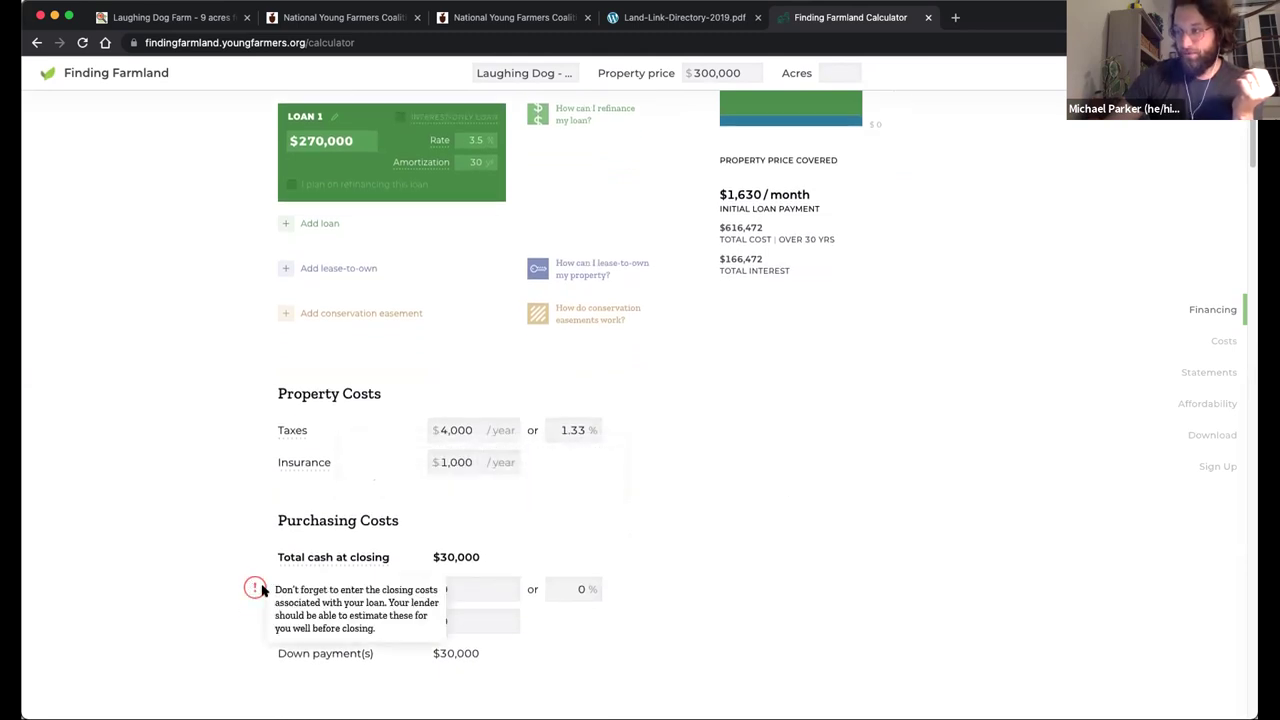
scroll(253, 586, "down", 1)
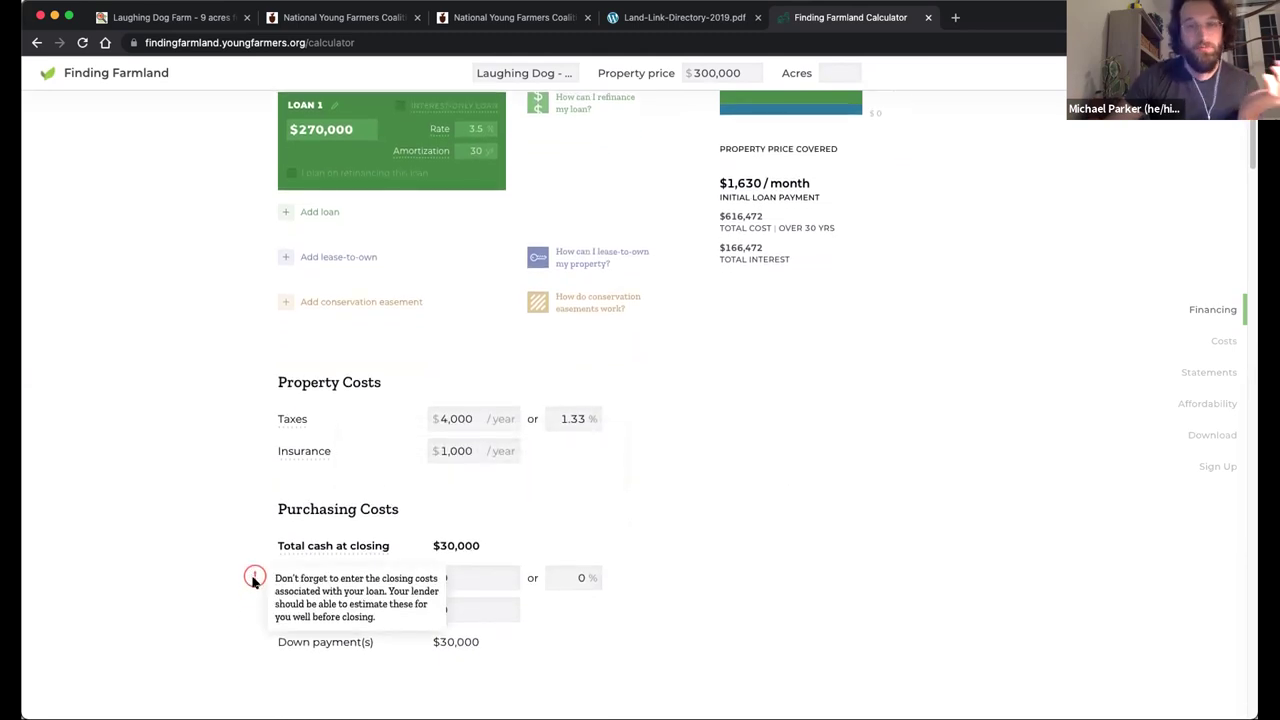
left_click(577, 577)
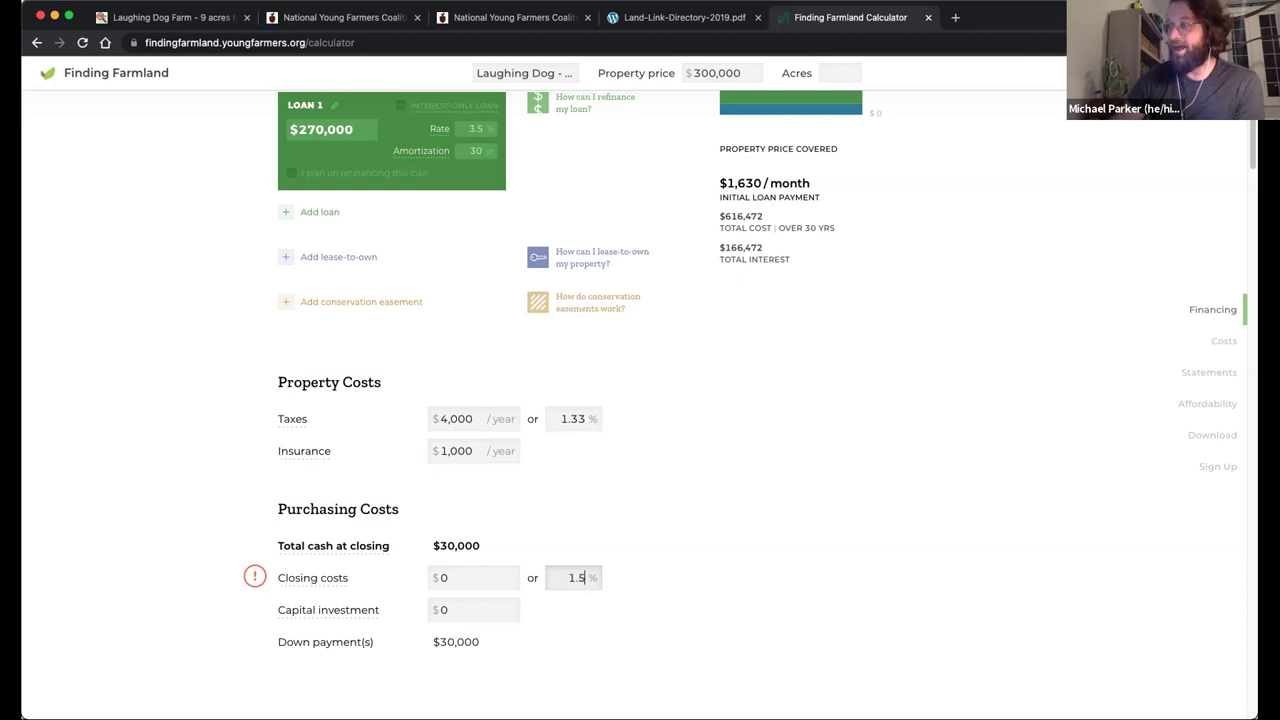
left_click(649, 537)
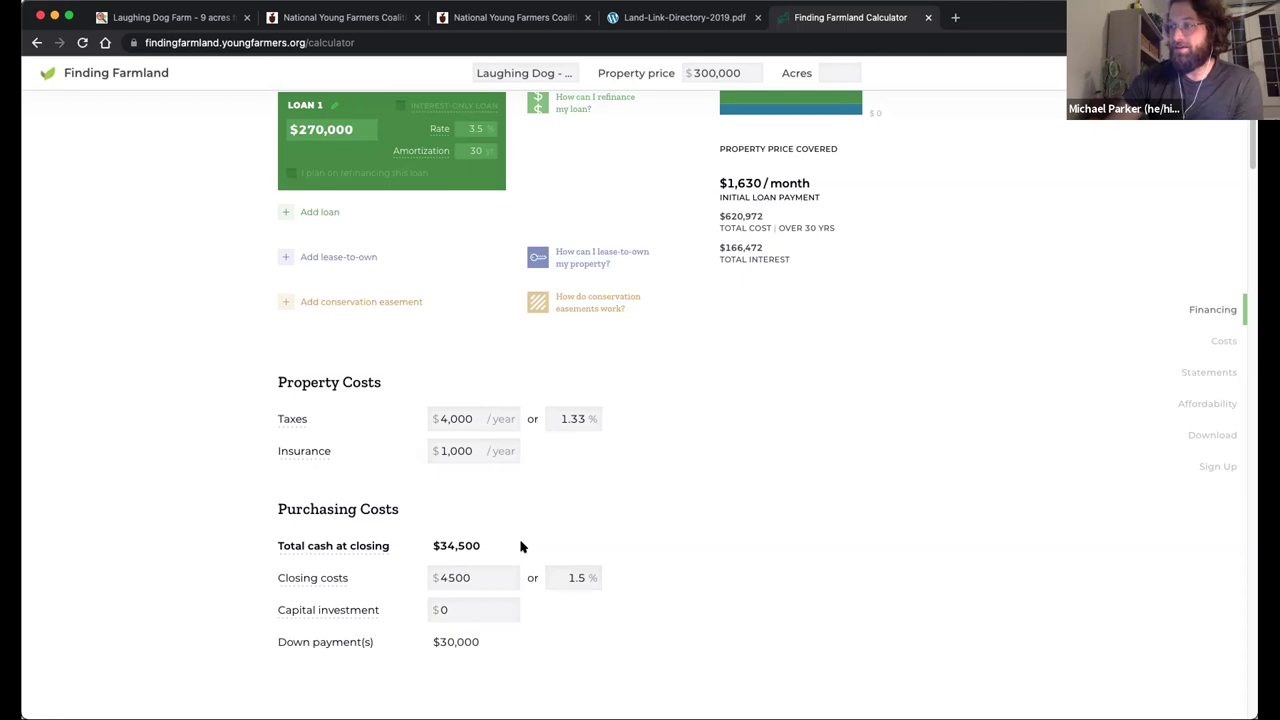
Review the total cash at closing, the total payment breakdown and the monthly payments over time.
left_click_drag(477, 540, 429, 543)
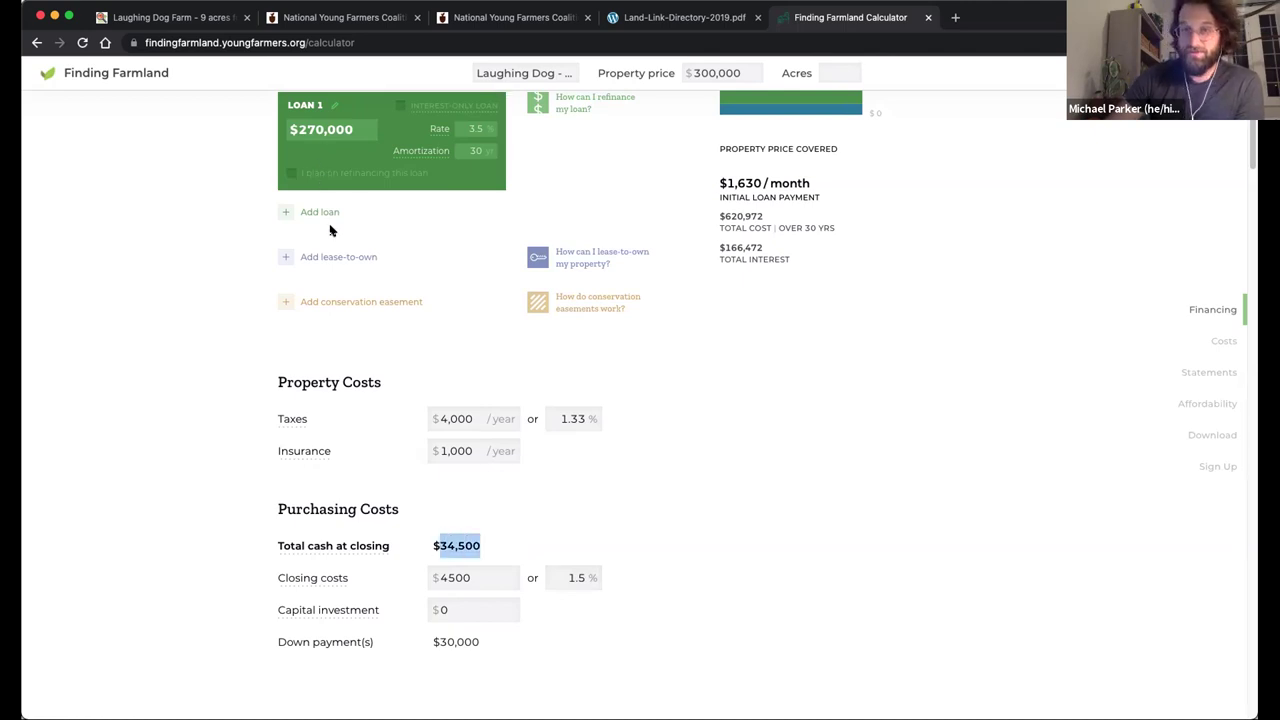
left_click(500, 547)
double_click(435, 544)
left_click(433, 544)
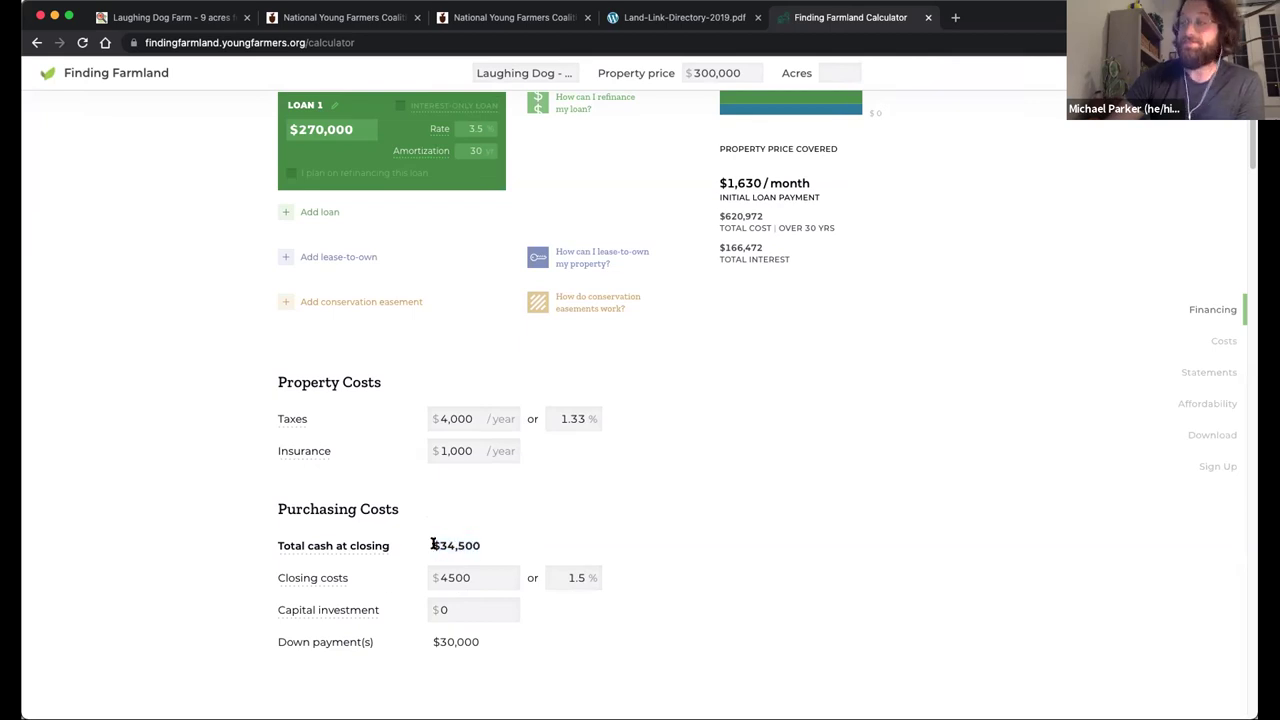
scroll(451, 516, "down", 1)
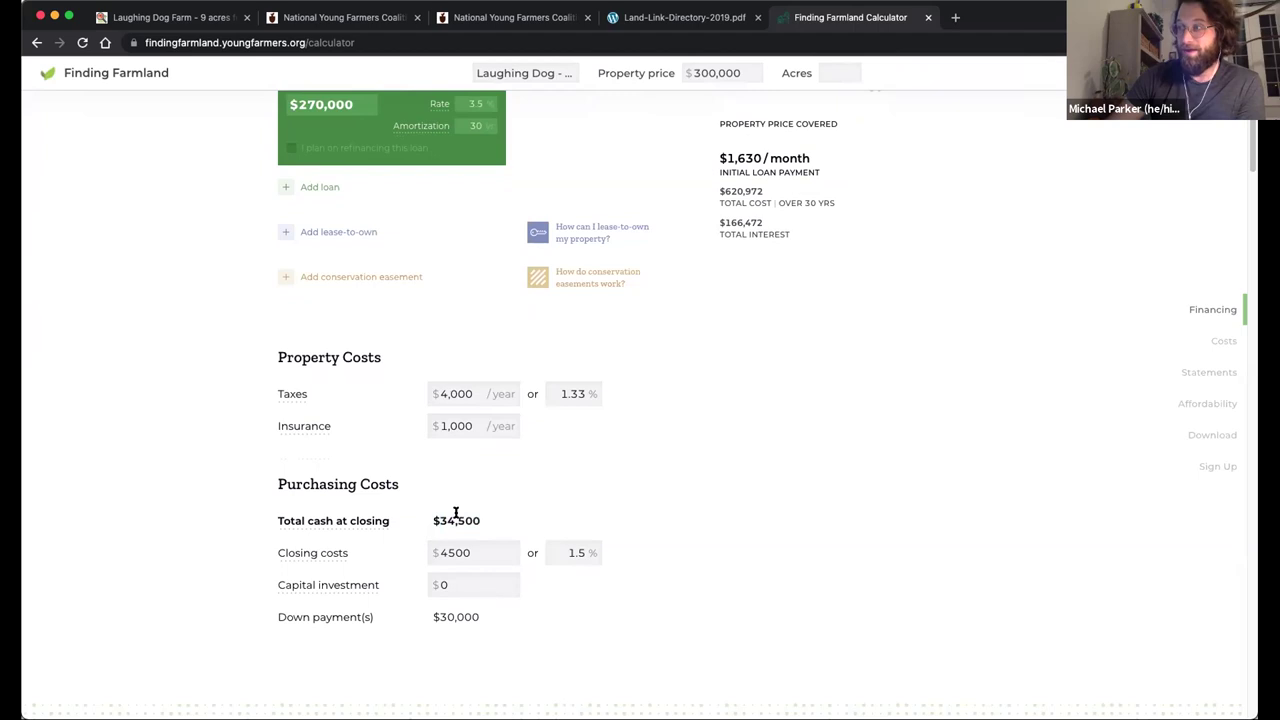
scroll(455, 515, "down", 5)
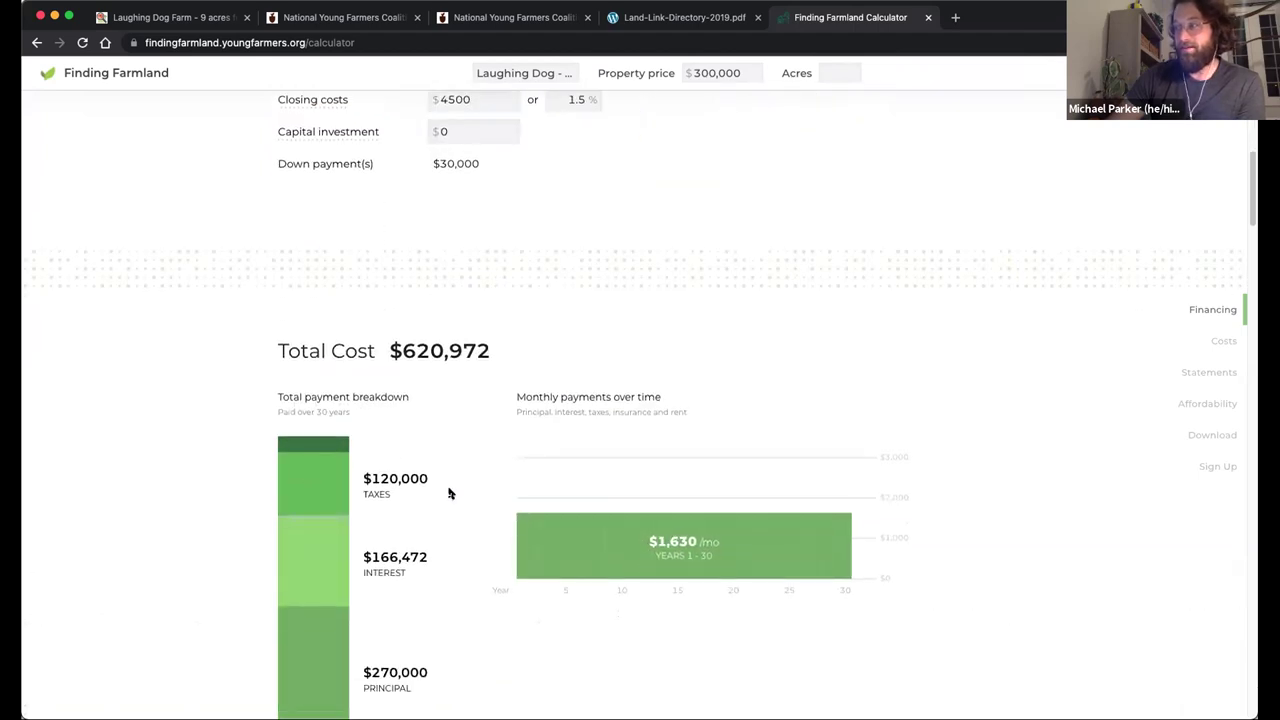
scroll(461, 500, "down", 1)
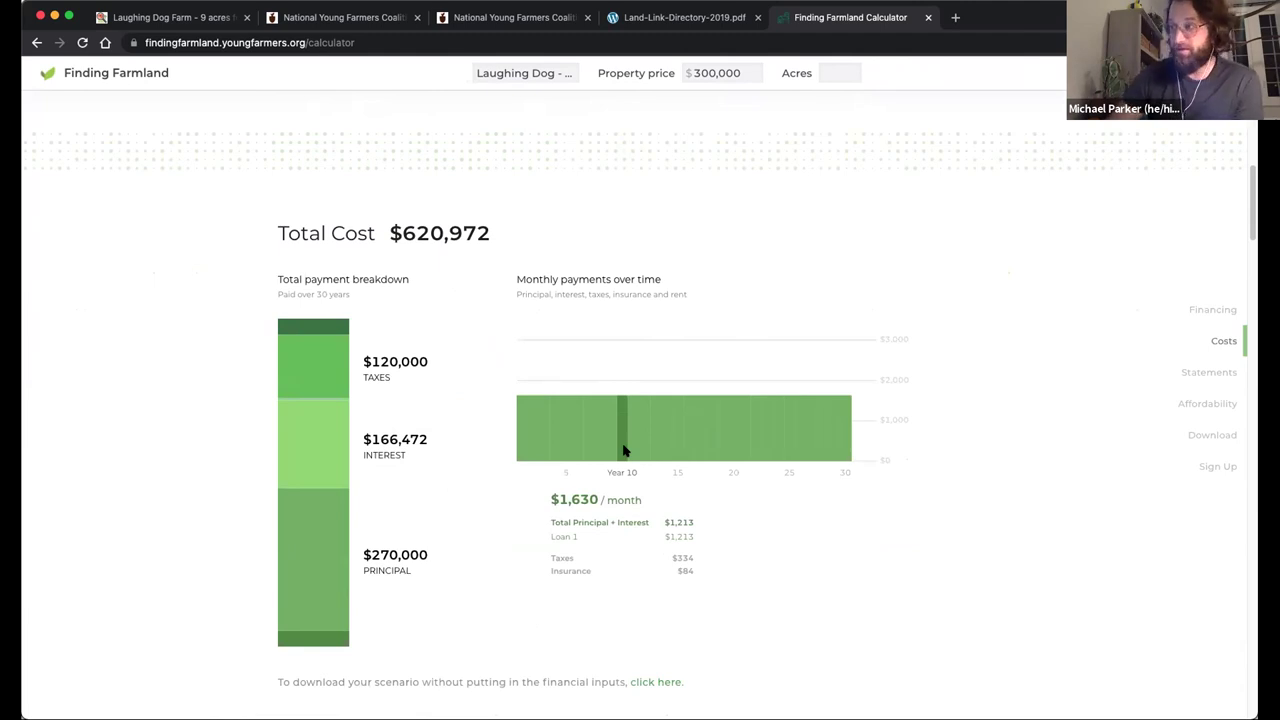
scroll(622, 435, "down", 3)
Create a new scenario and name it "FSA loan".
scroll(623, 437, "up", 4)
scroll(624, 438, "up", 8)
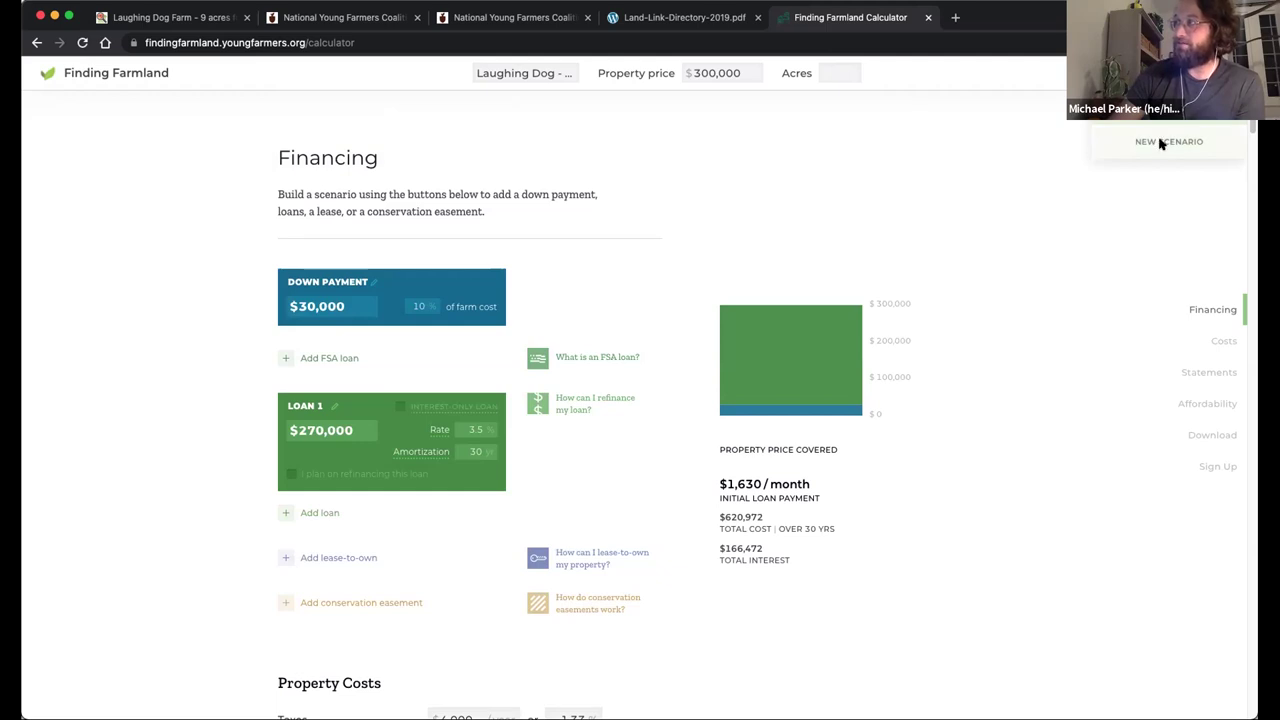
left_click(1160, 144)
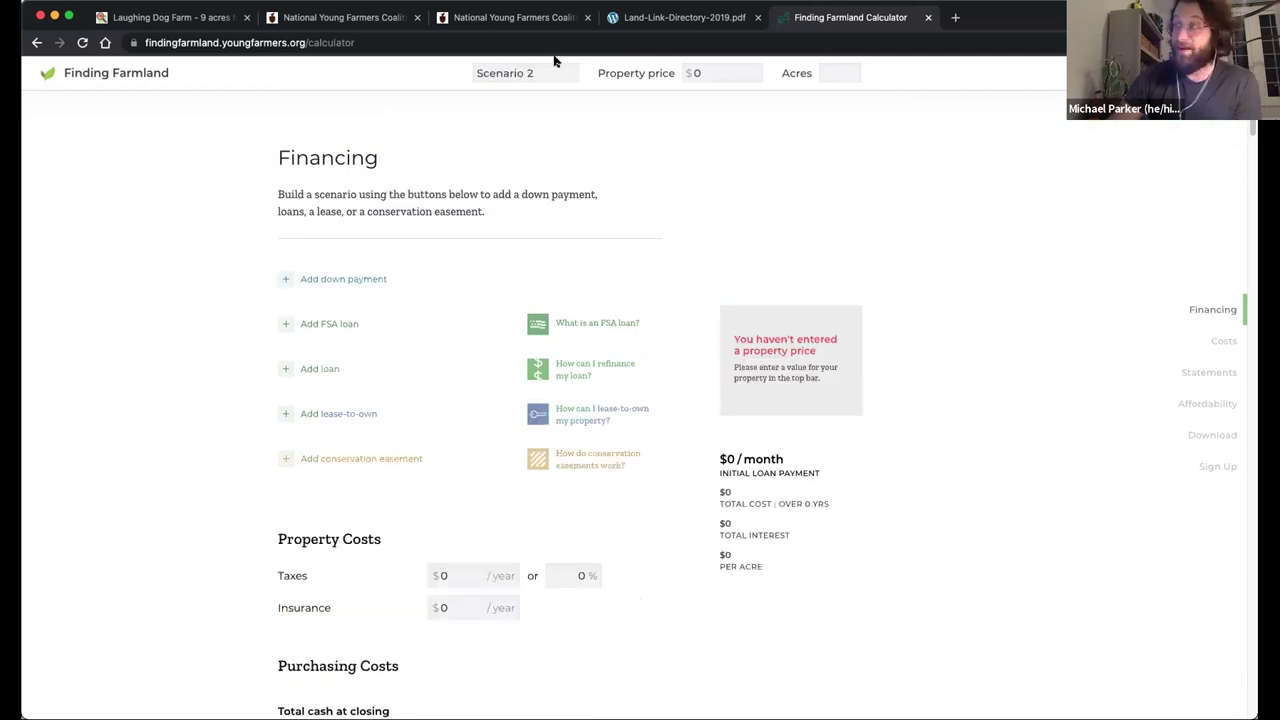
left_click_drag(546, 71, 435, 67)
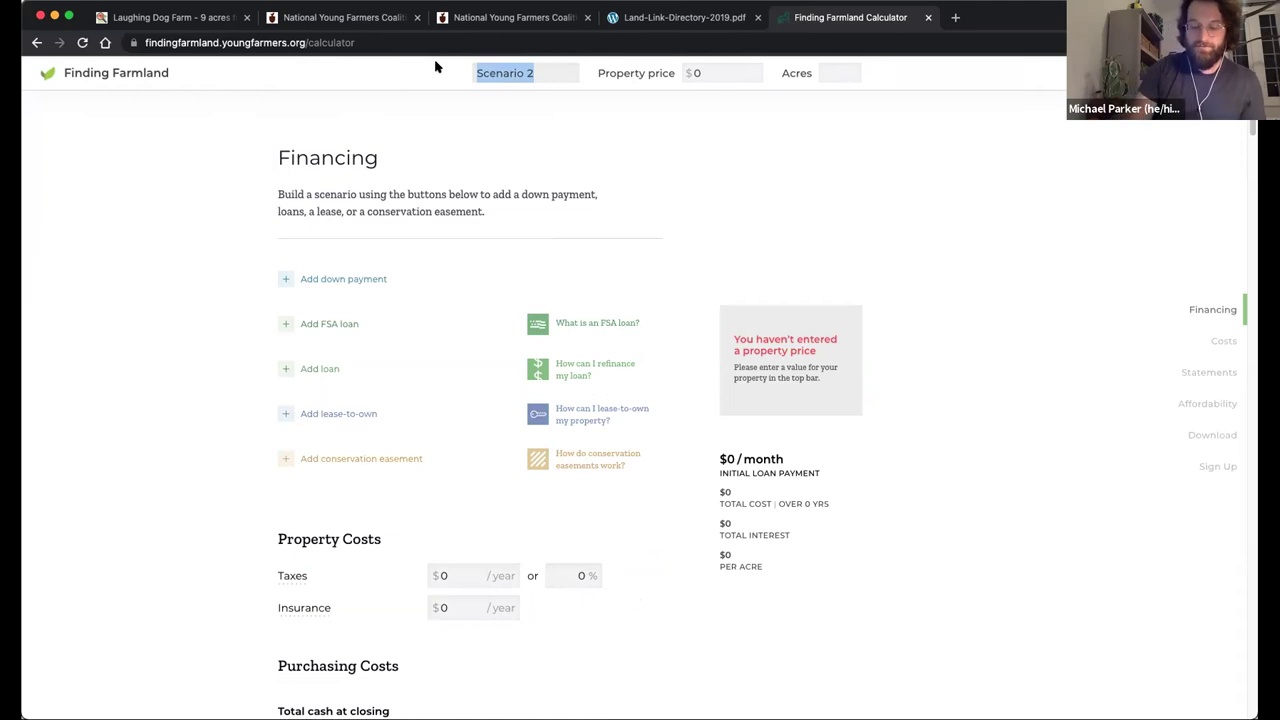
key("BackSpace")
type("FSA loan")
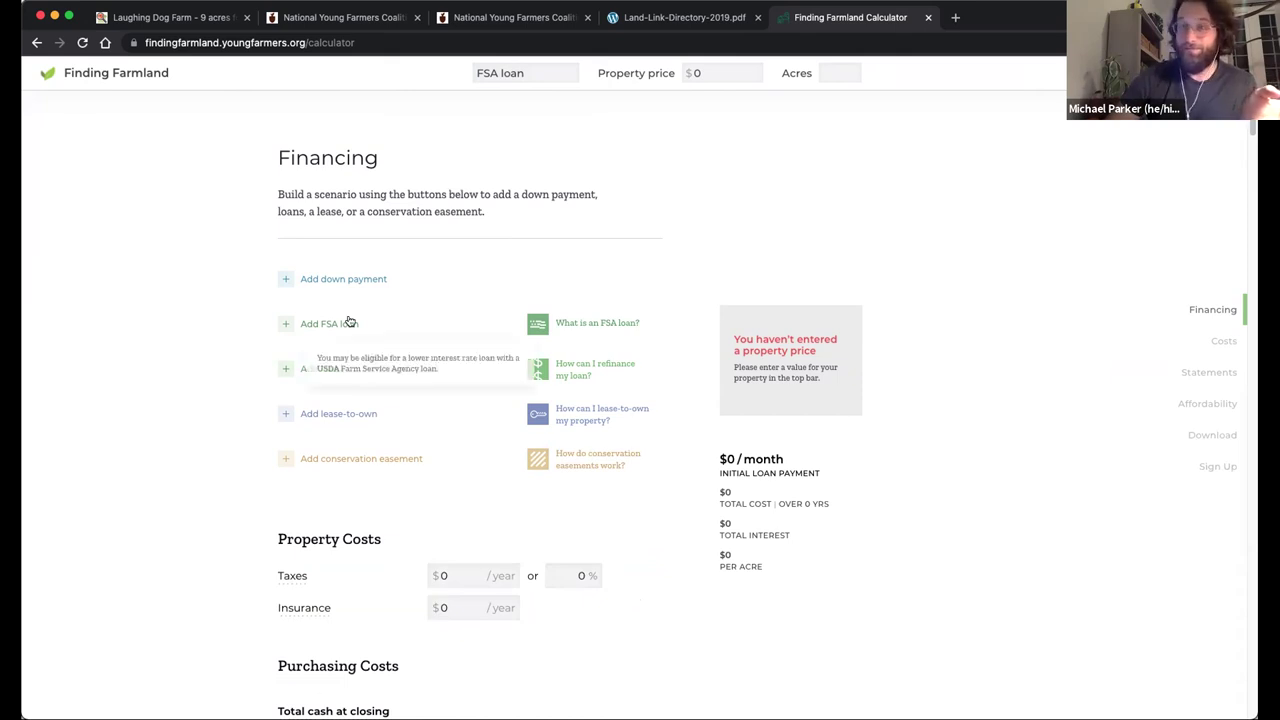
Read the explanation of FSA loans and add an FSA loan using the Down Payment program.
left_click(558, 324)
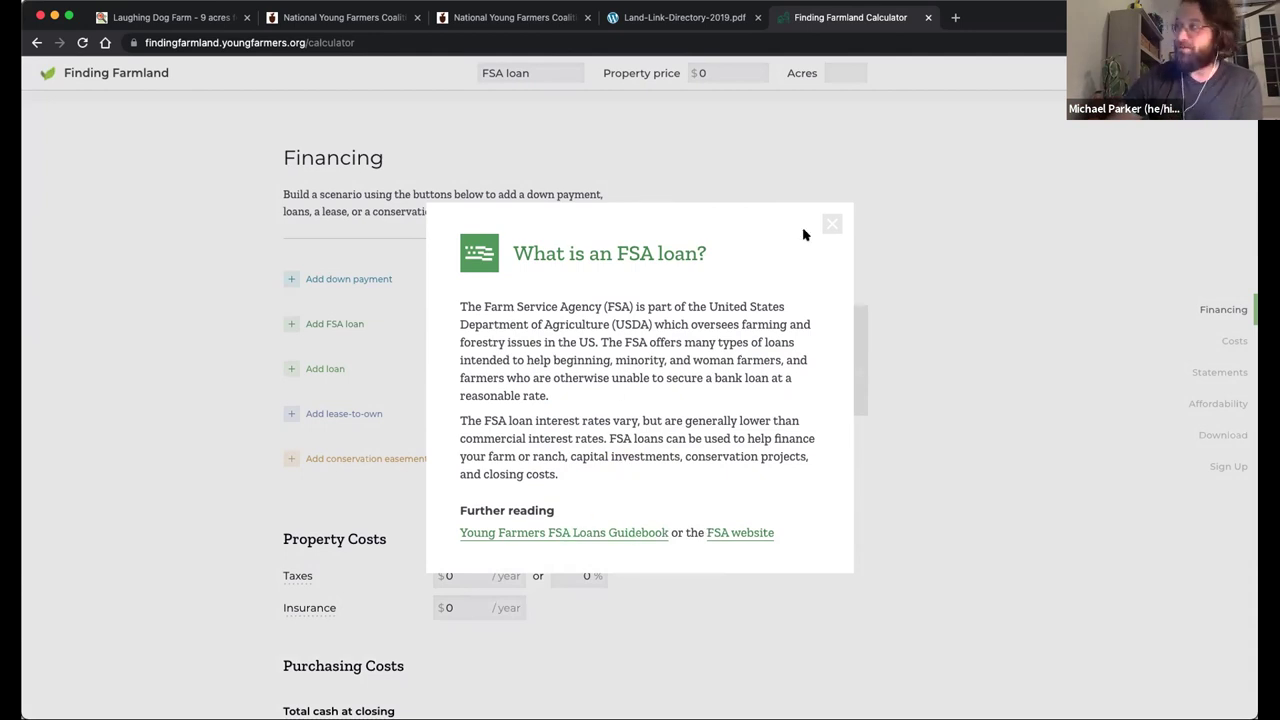
left_click(830, 226)
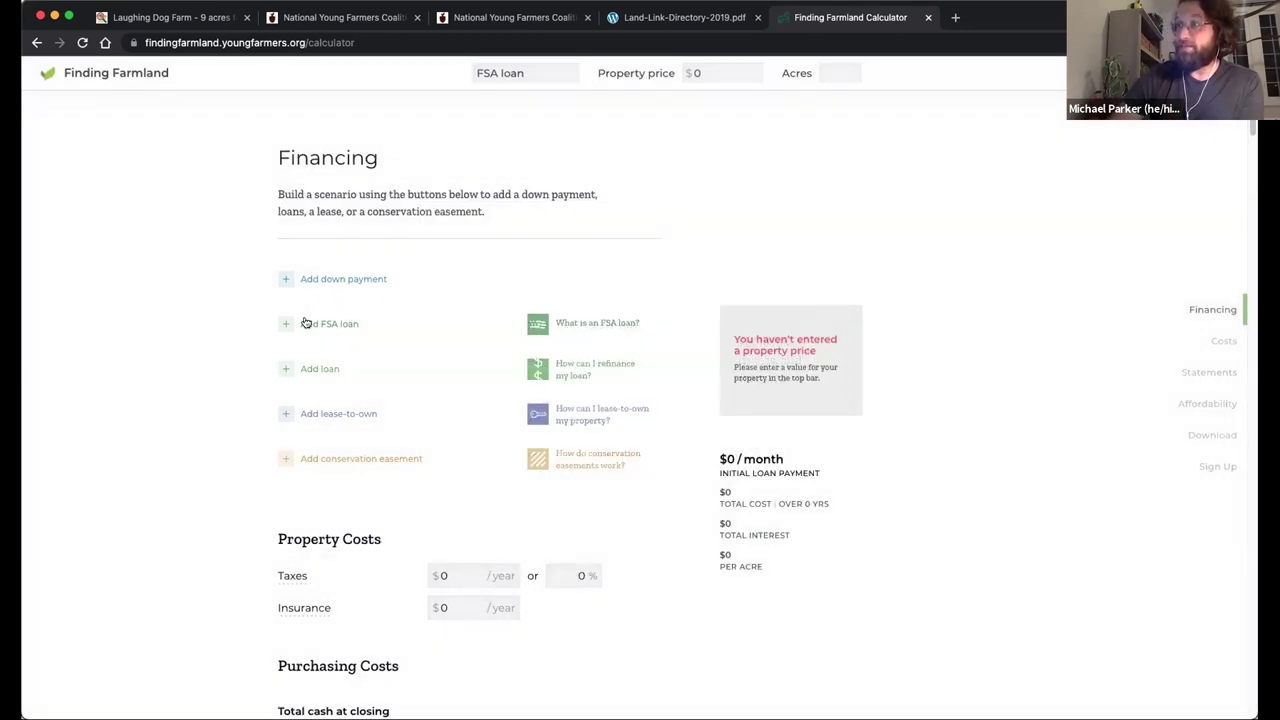
left_click(284, 320)
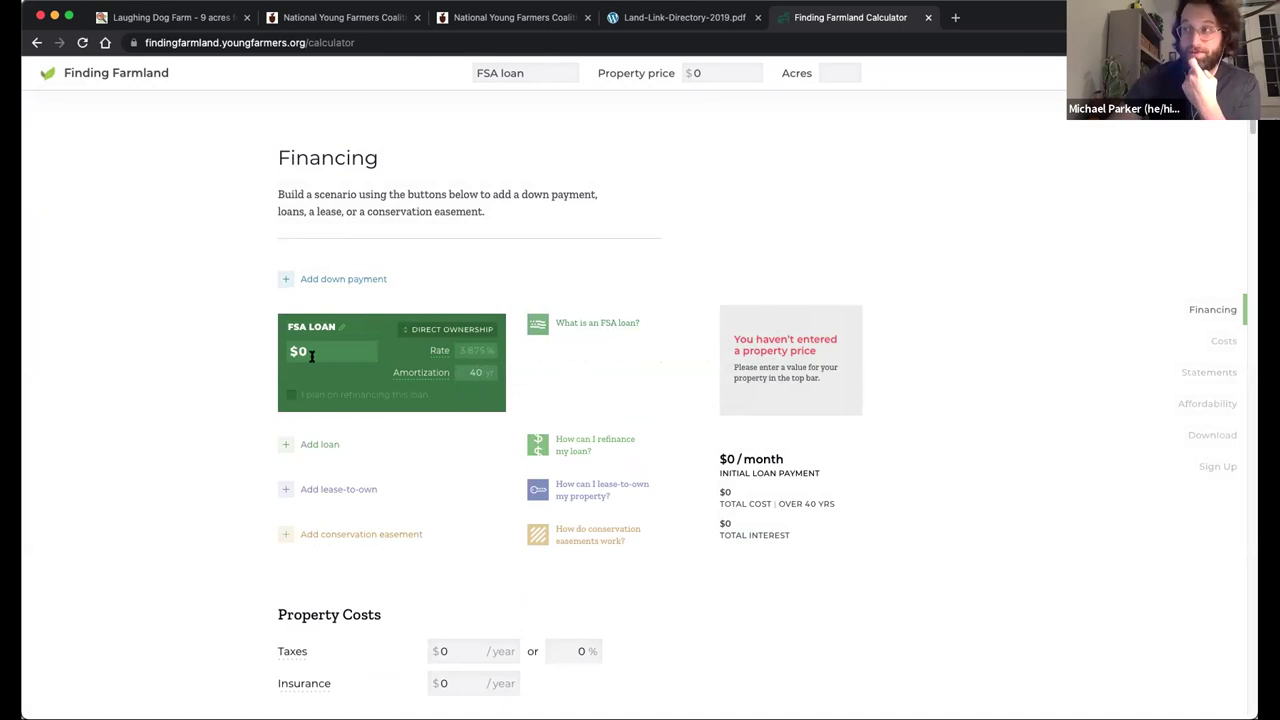
left_click(418, 332)
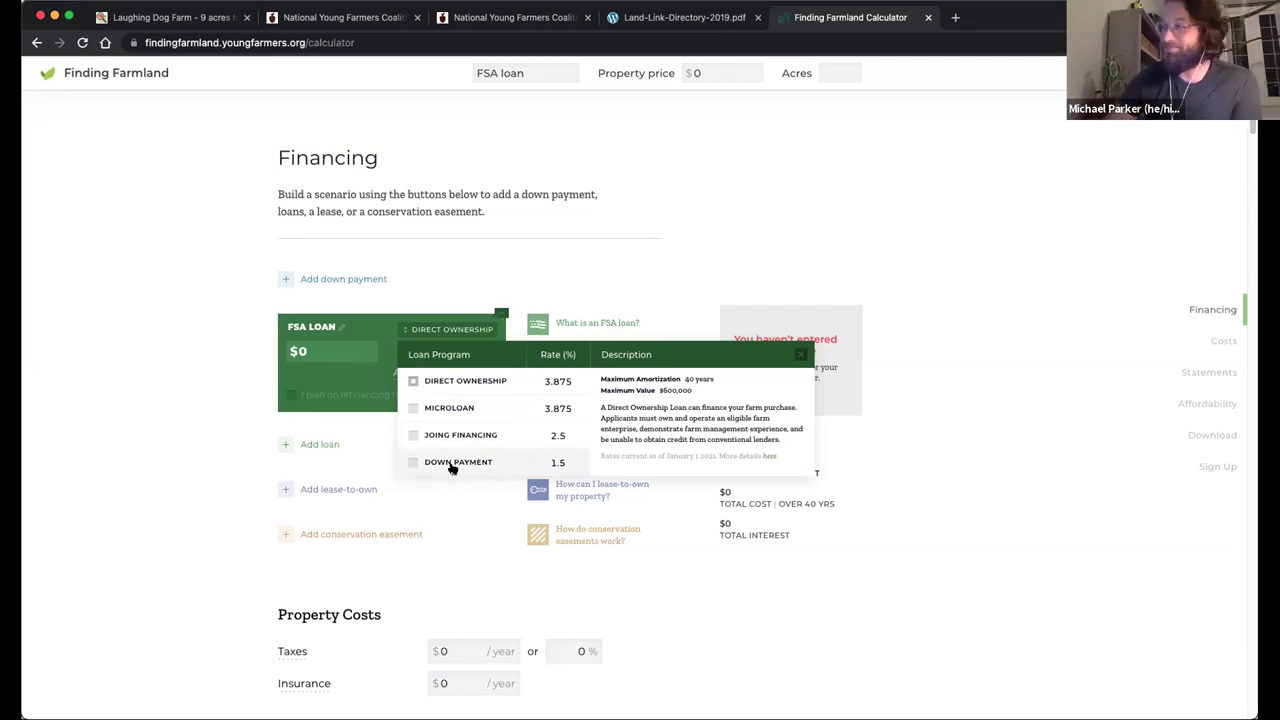
left_click(414, 463)
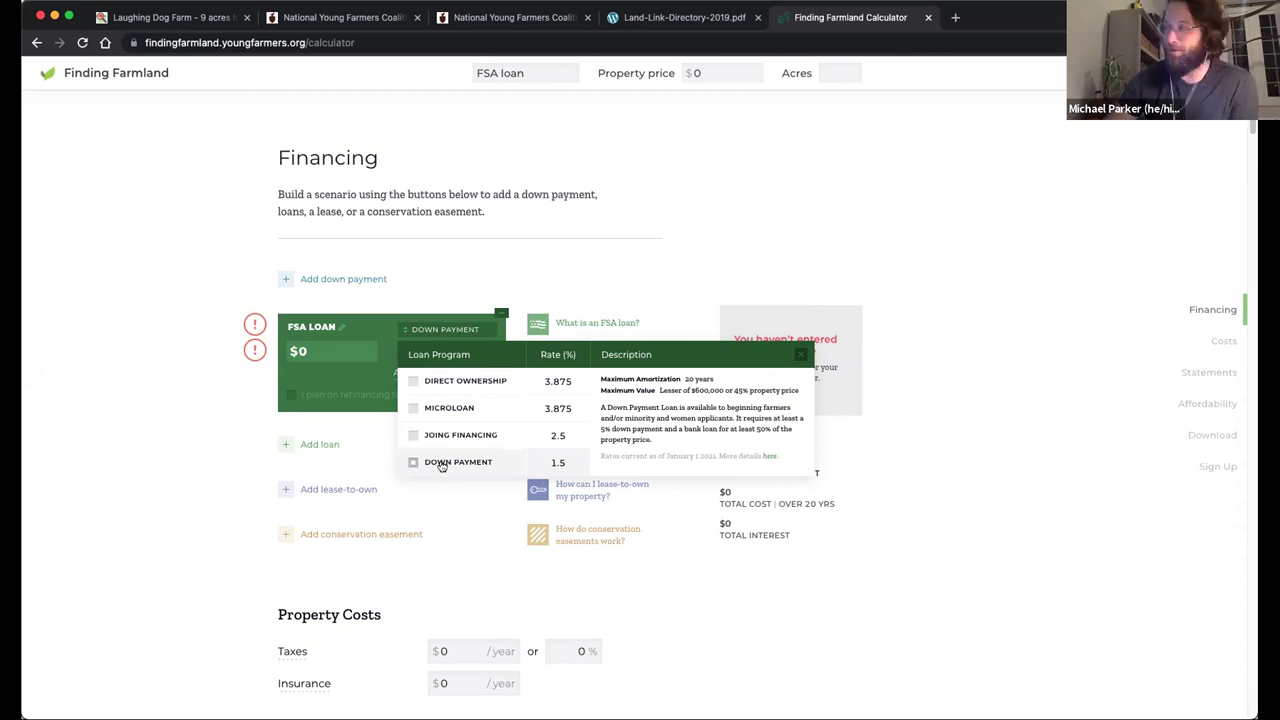
left_click(799, 354)
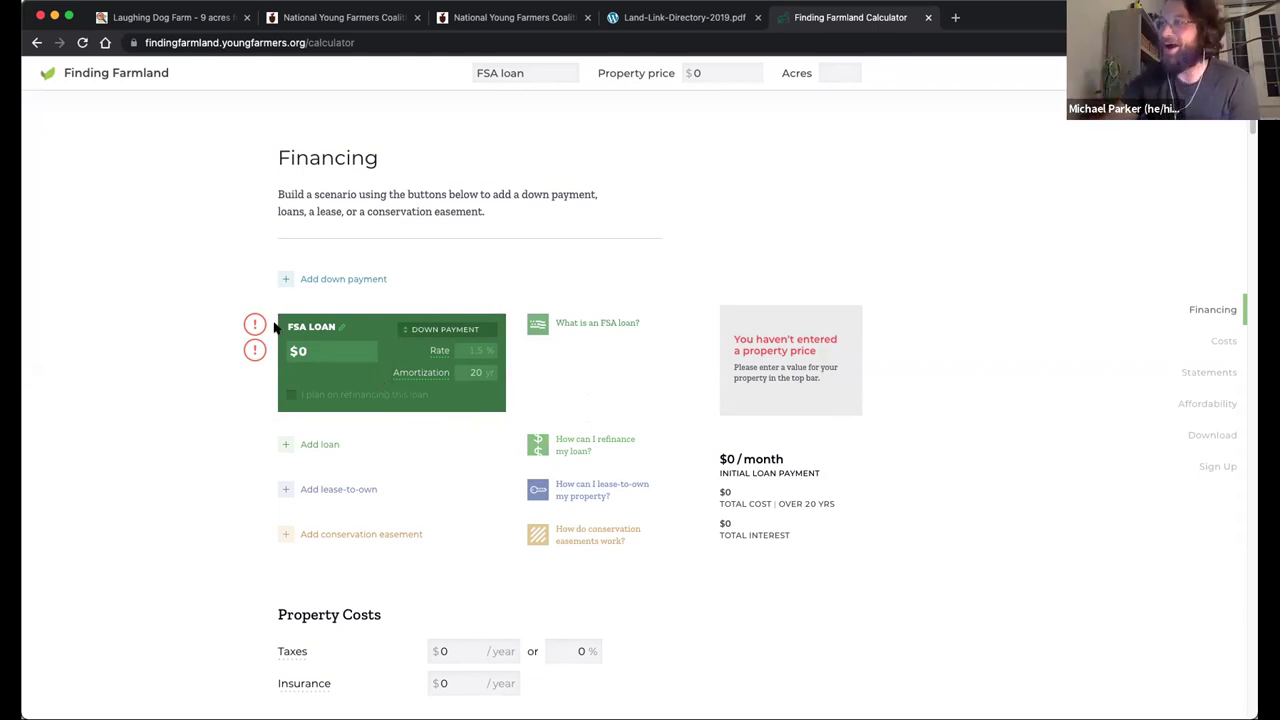
Set the property price to $300,000 and add a down payment of 5% of the farm cost.
mouse_move(250, 318)
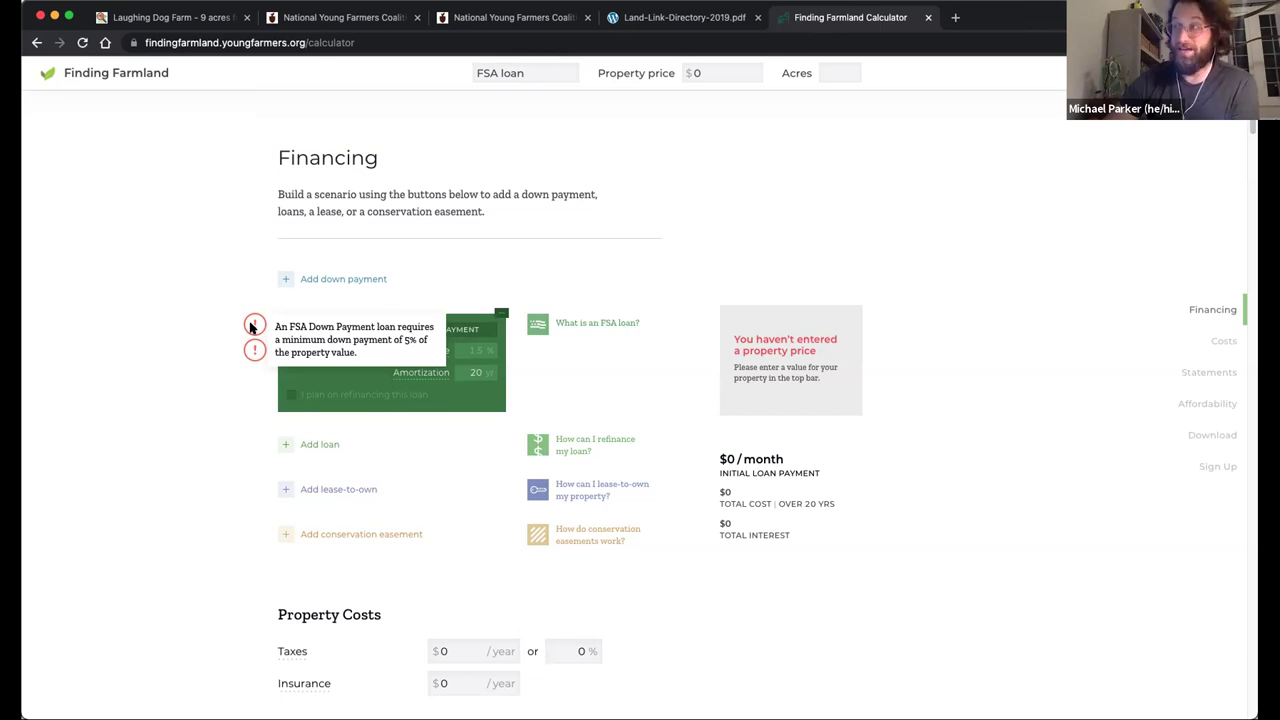
left_click(286, 280)
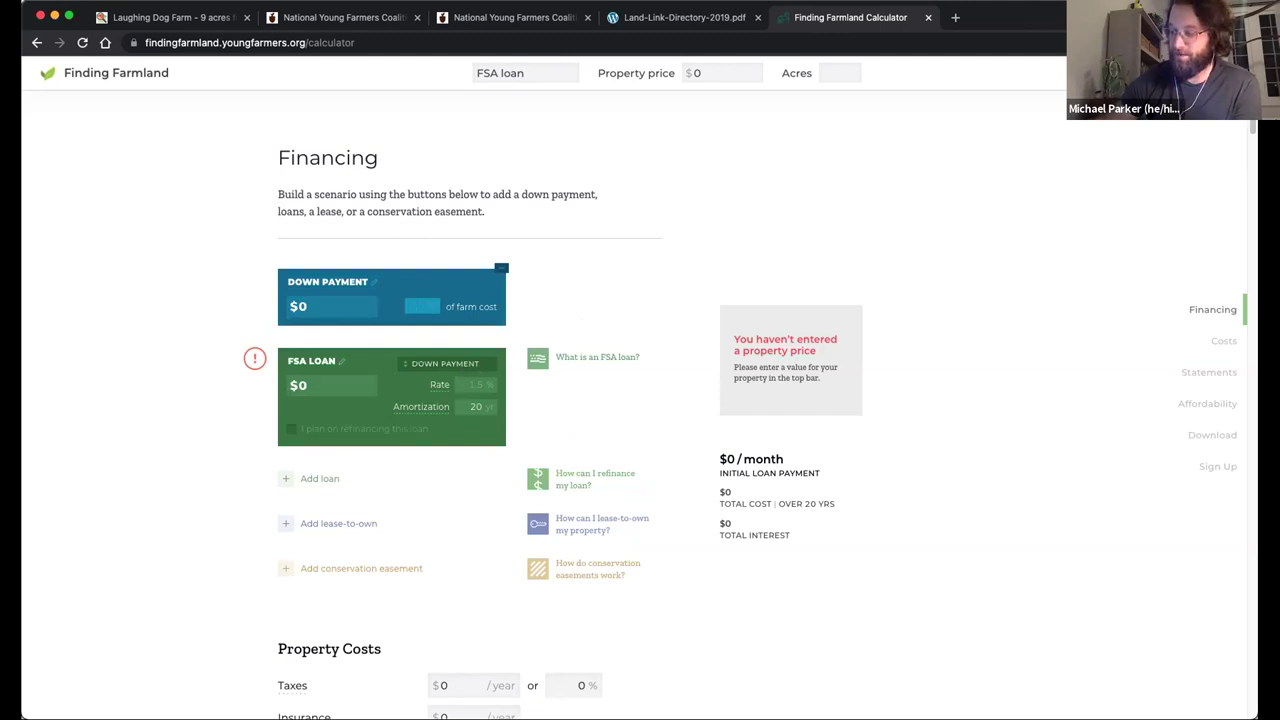
left_click(571, 291)
left_click(423, 305)
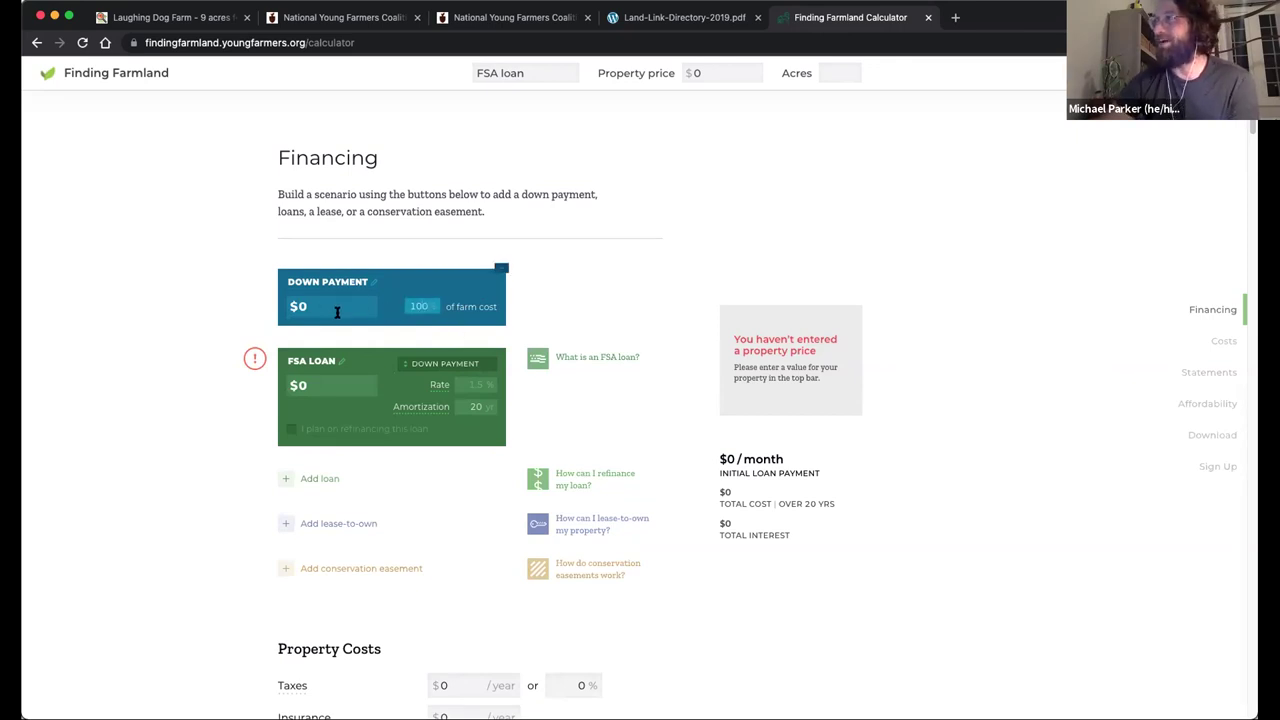
left_click(716, 78)
type("300,000")
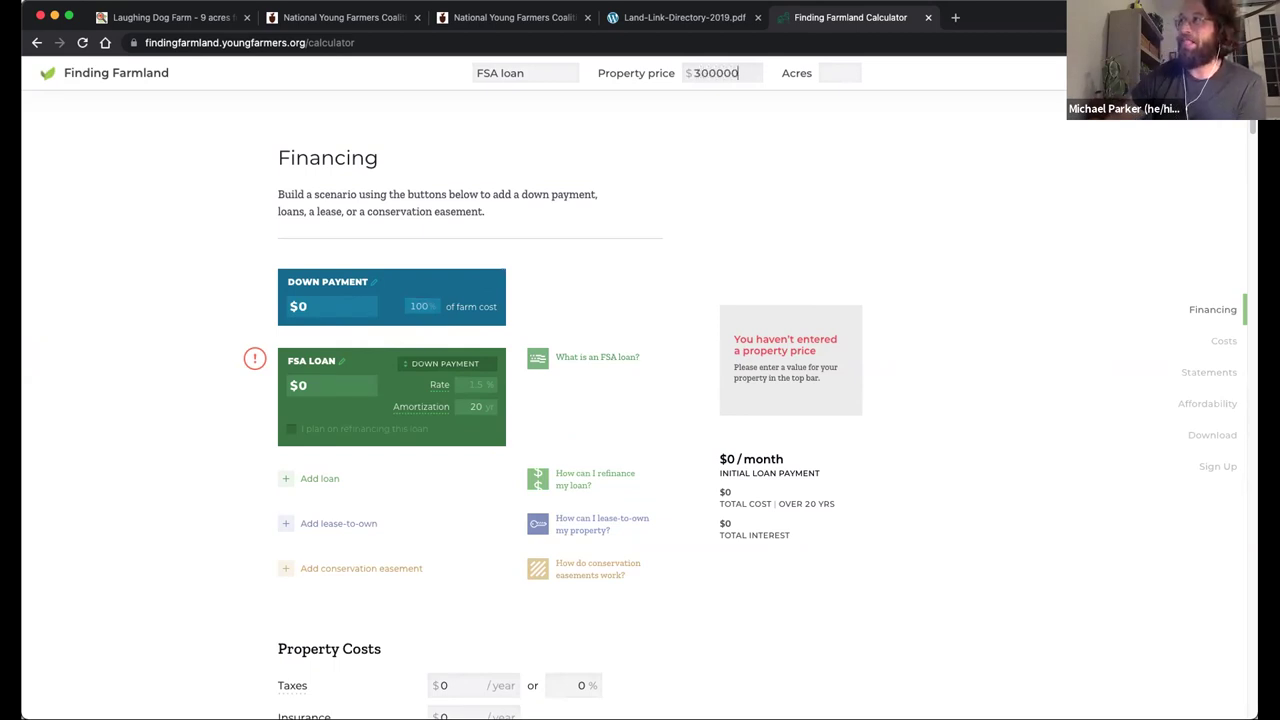
left_click(414, 304)
type("5")
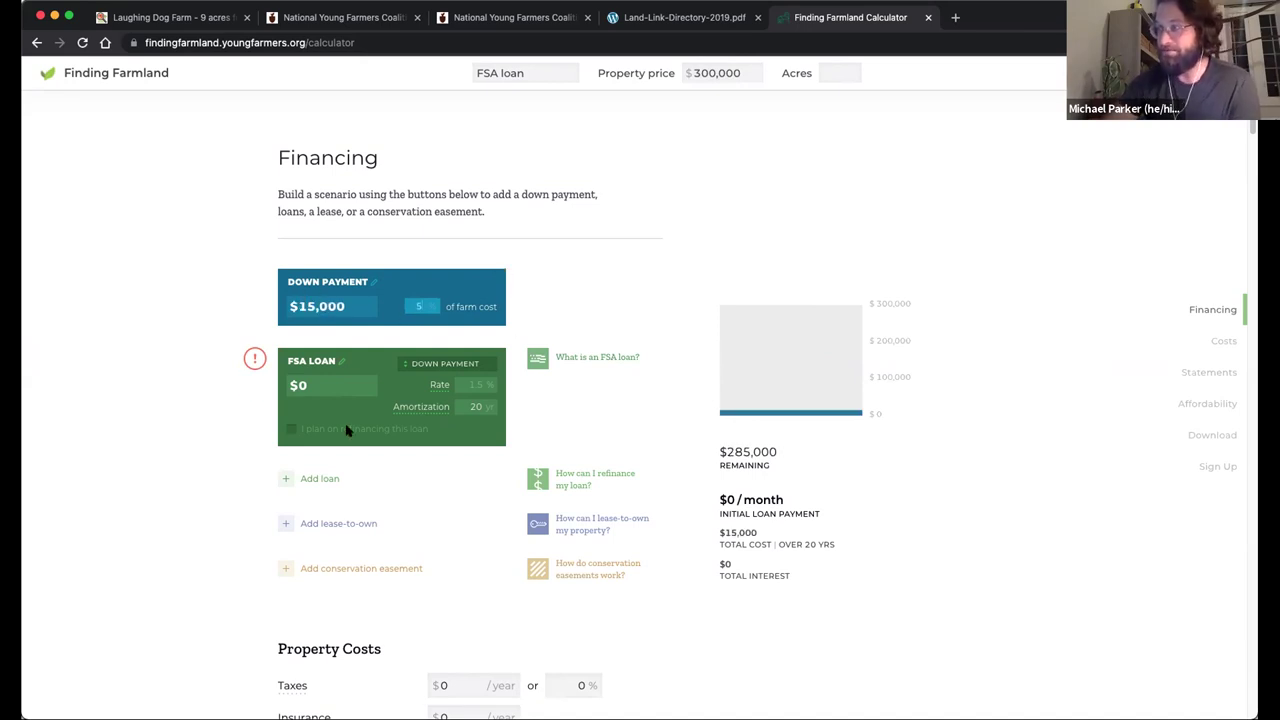
Add a standard loan of $150,000 at a 3.5% rate and set the FSA loan amount to $135,000.
mouse_move(250, 362)
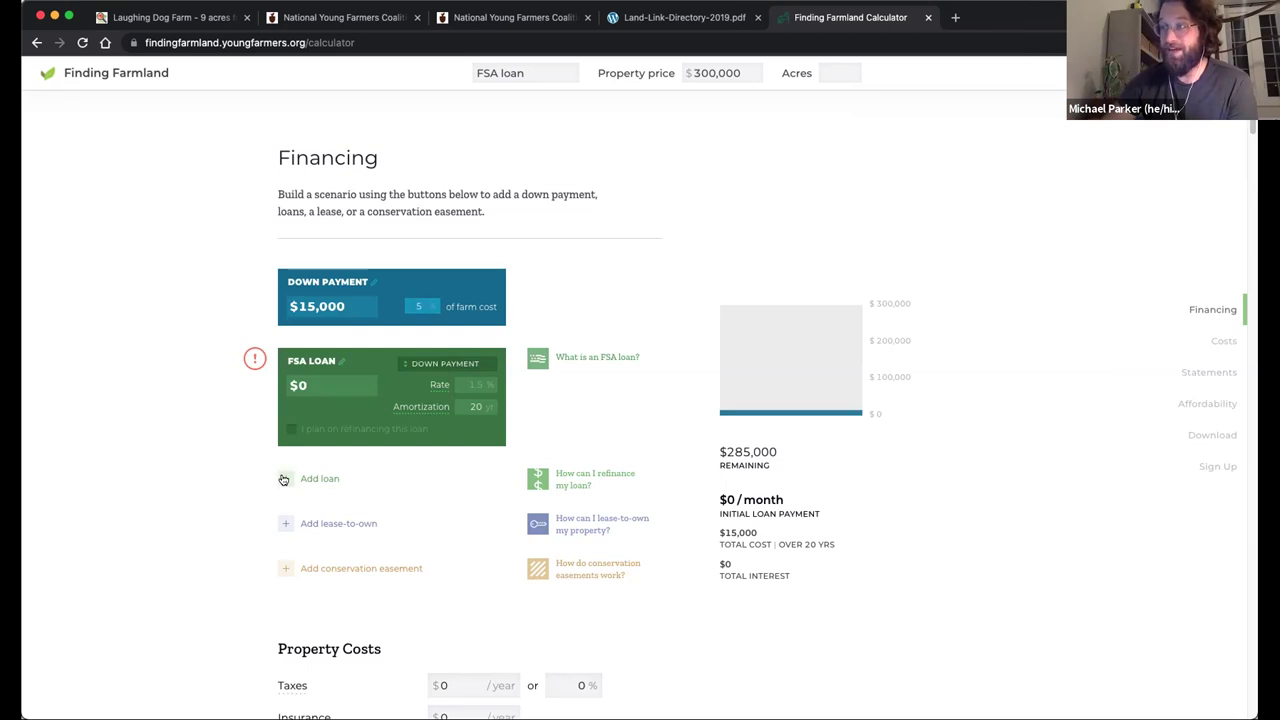
left_click(318, 478)
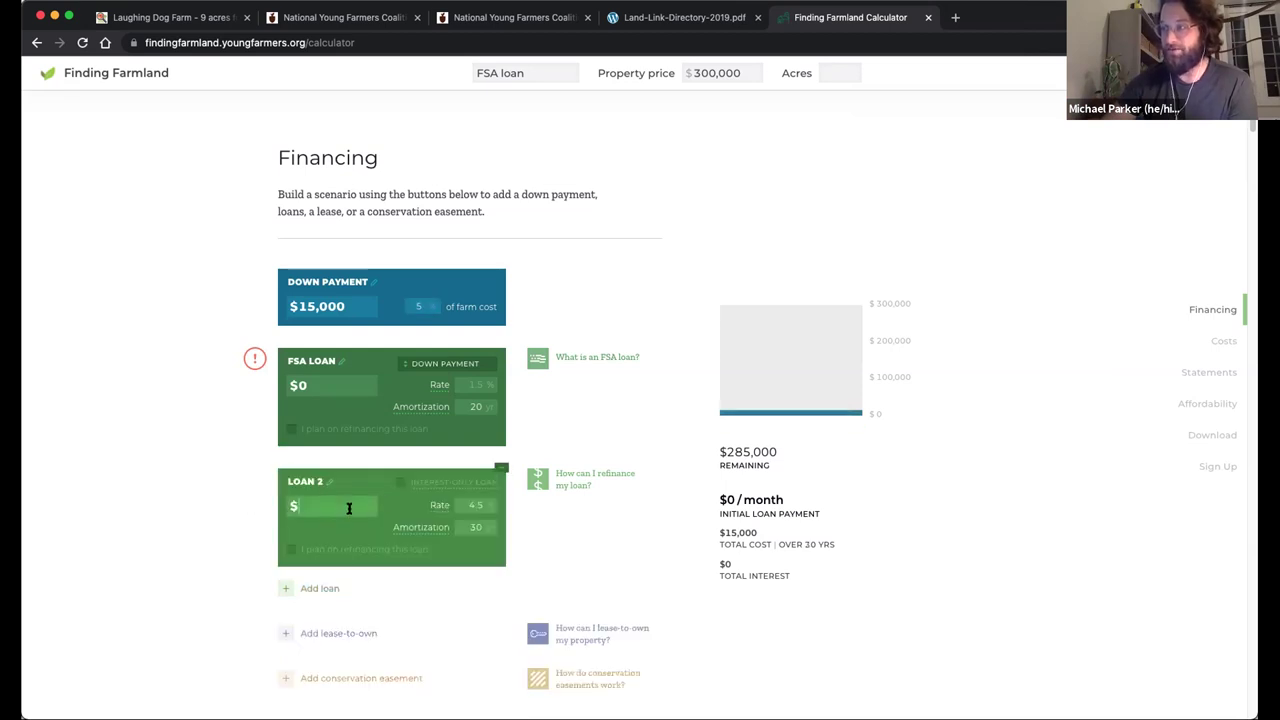
type("150000")
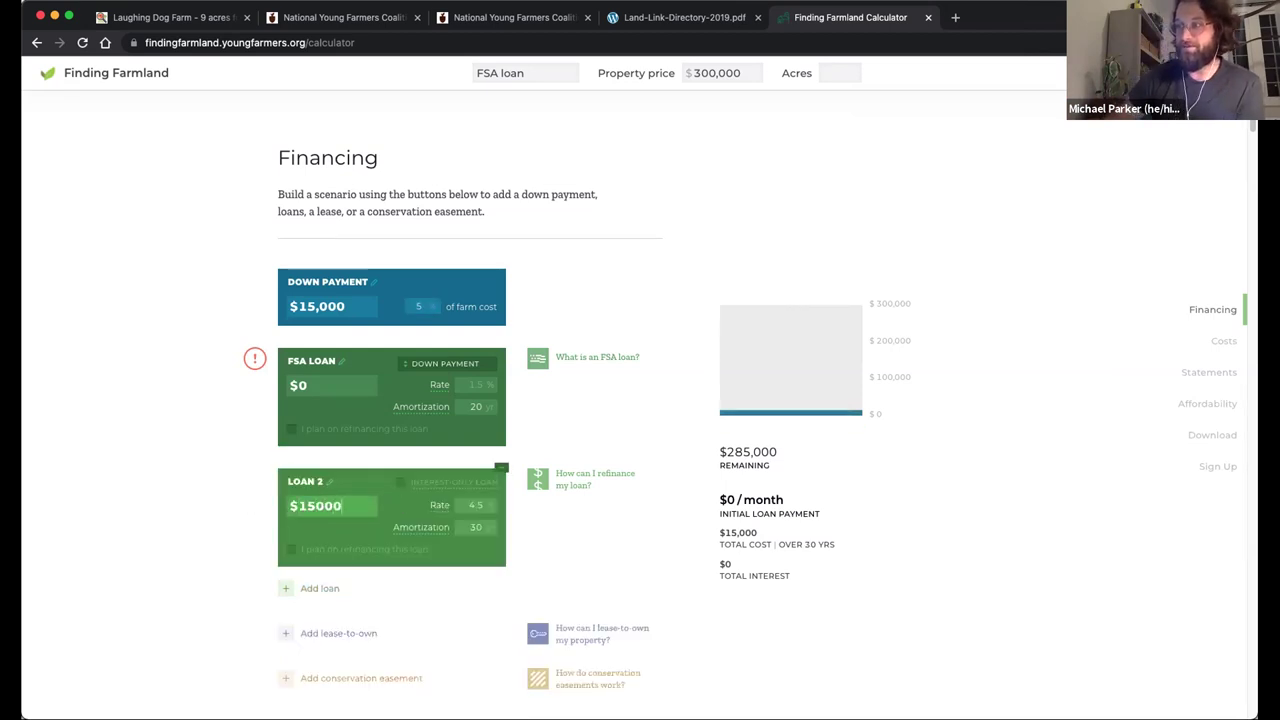
key("Tab")
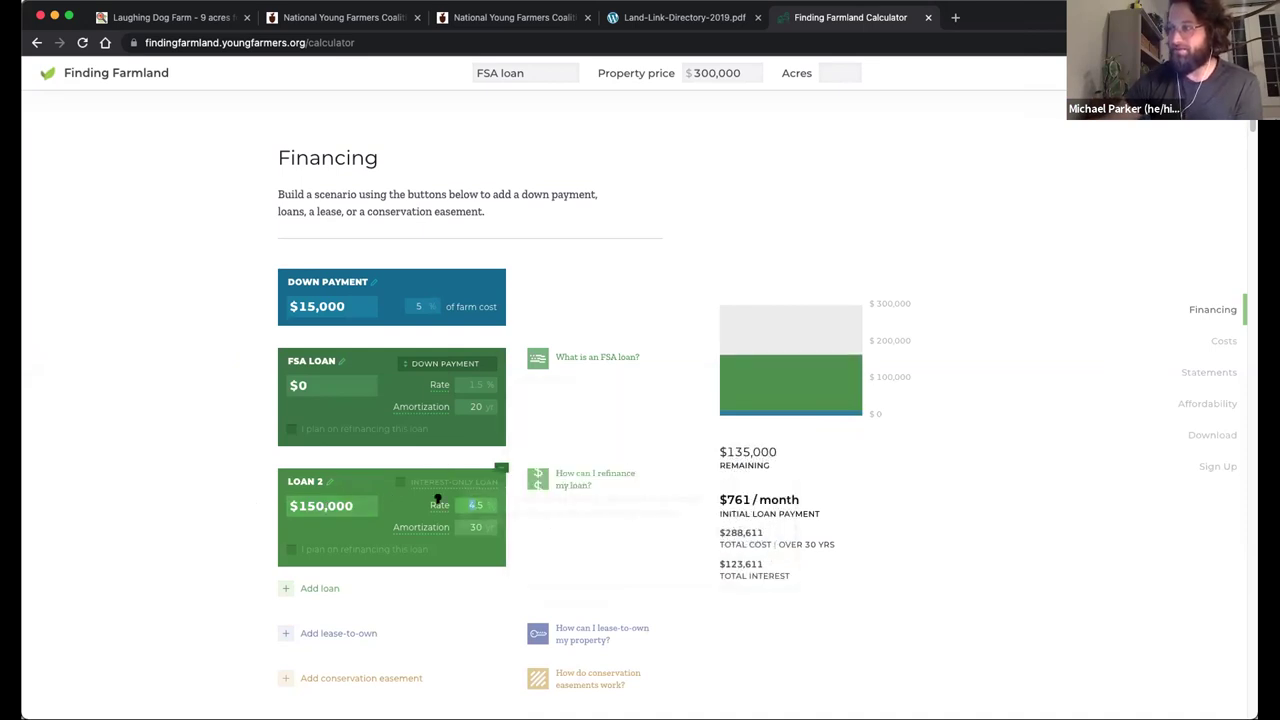
mouse_move(437, 499)
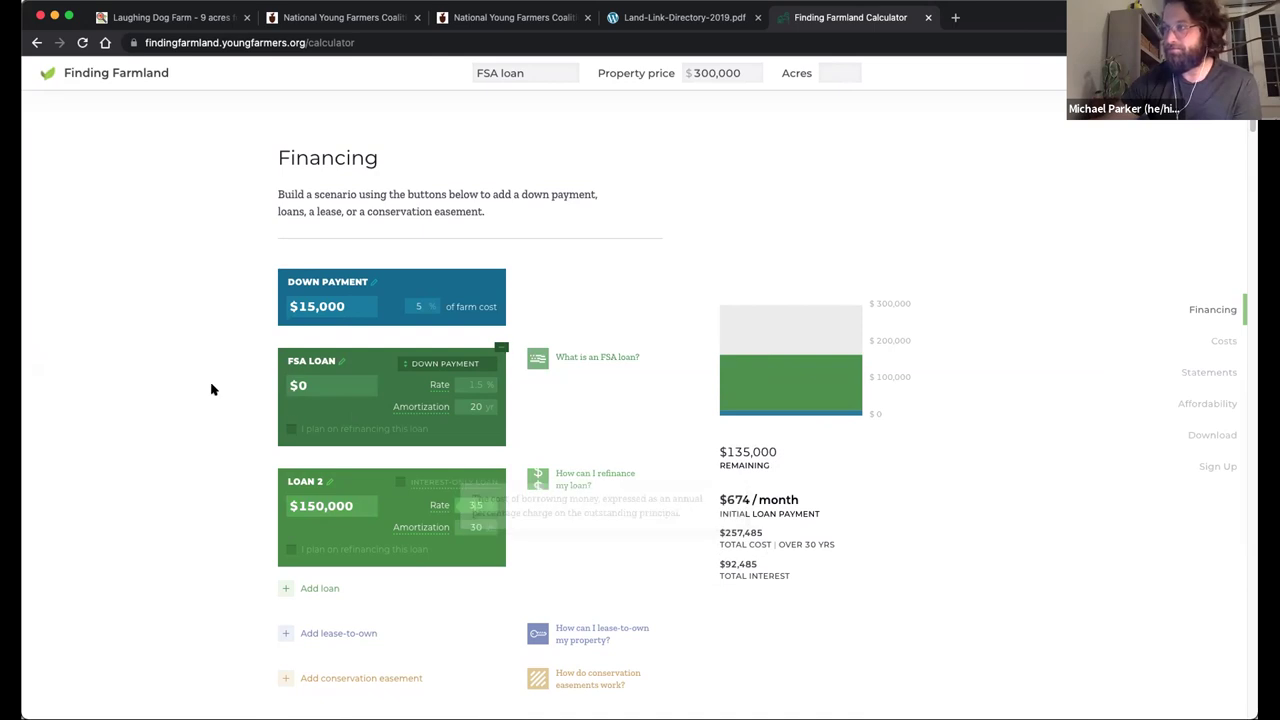
left_click(343, 378)
type("135")
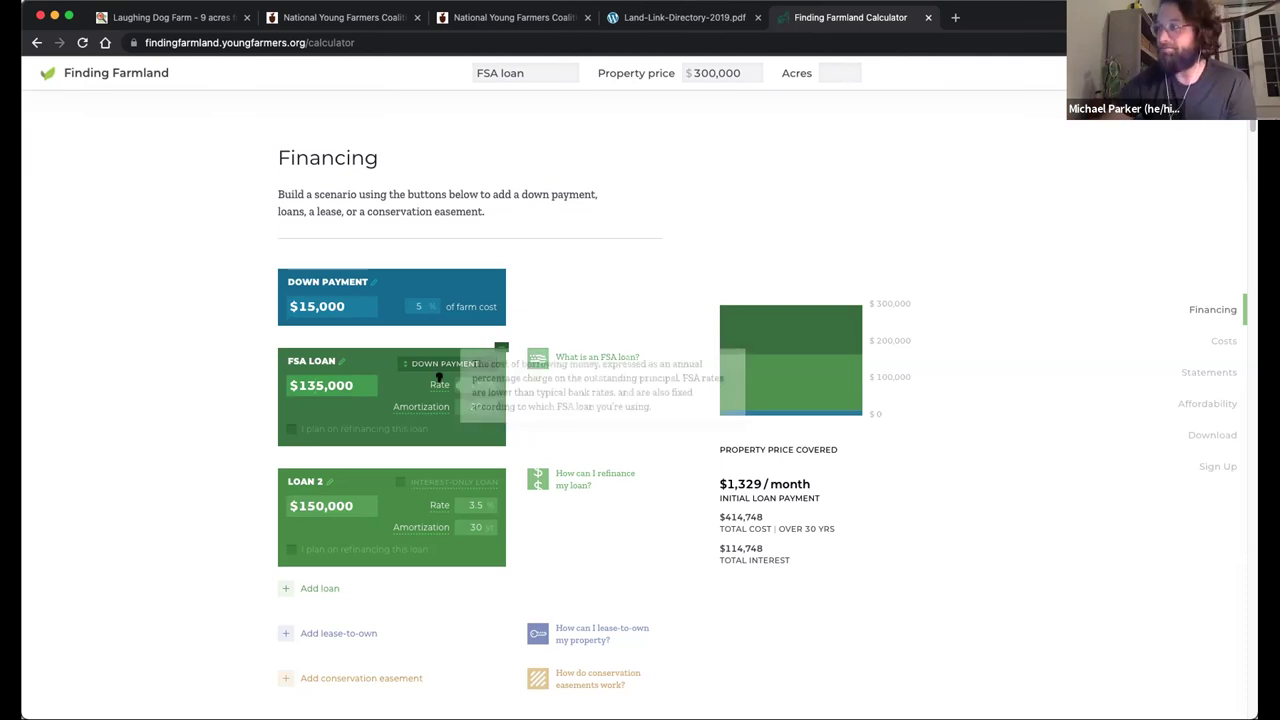
Enter yearly property costs of $4,000 for taxes and $1,000 for insurance in the FSA loan scenario.
scroll(346, 355, "down", 1)
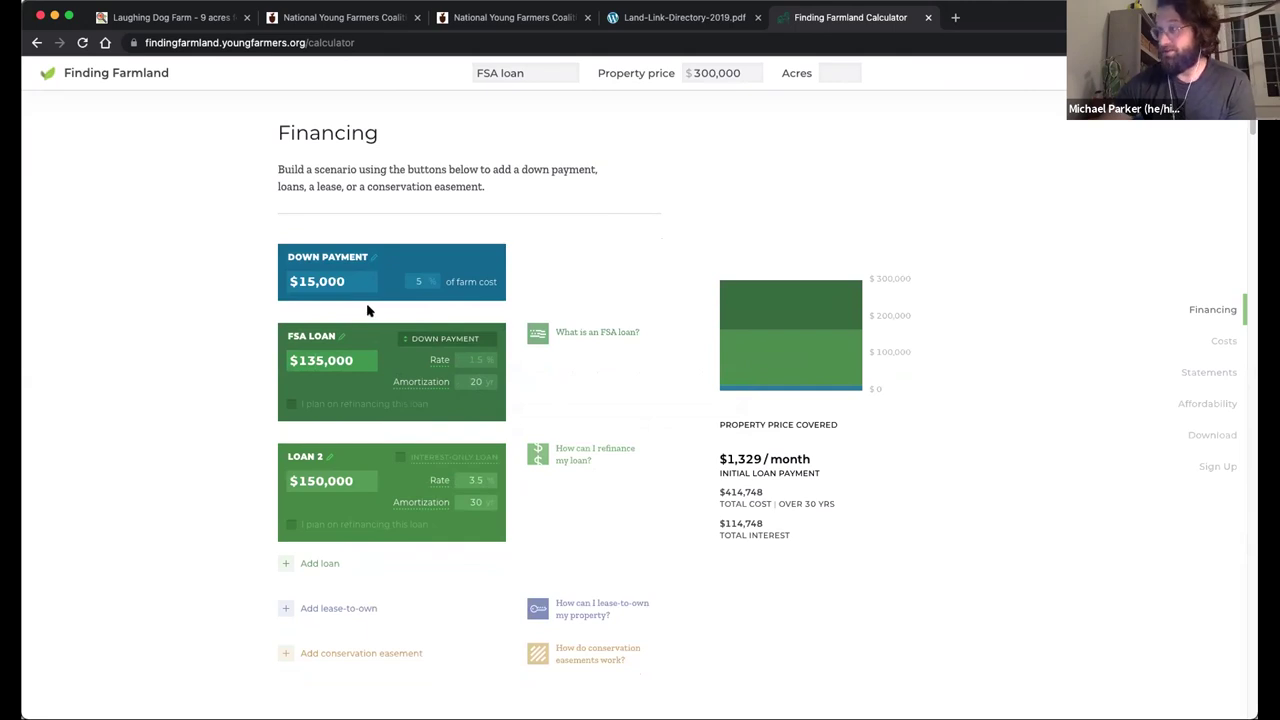
scroll(367, 311, "down", 6)
left_click(461, 441)
type("4000")
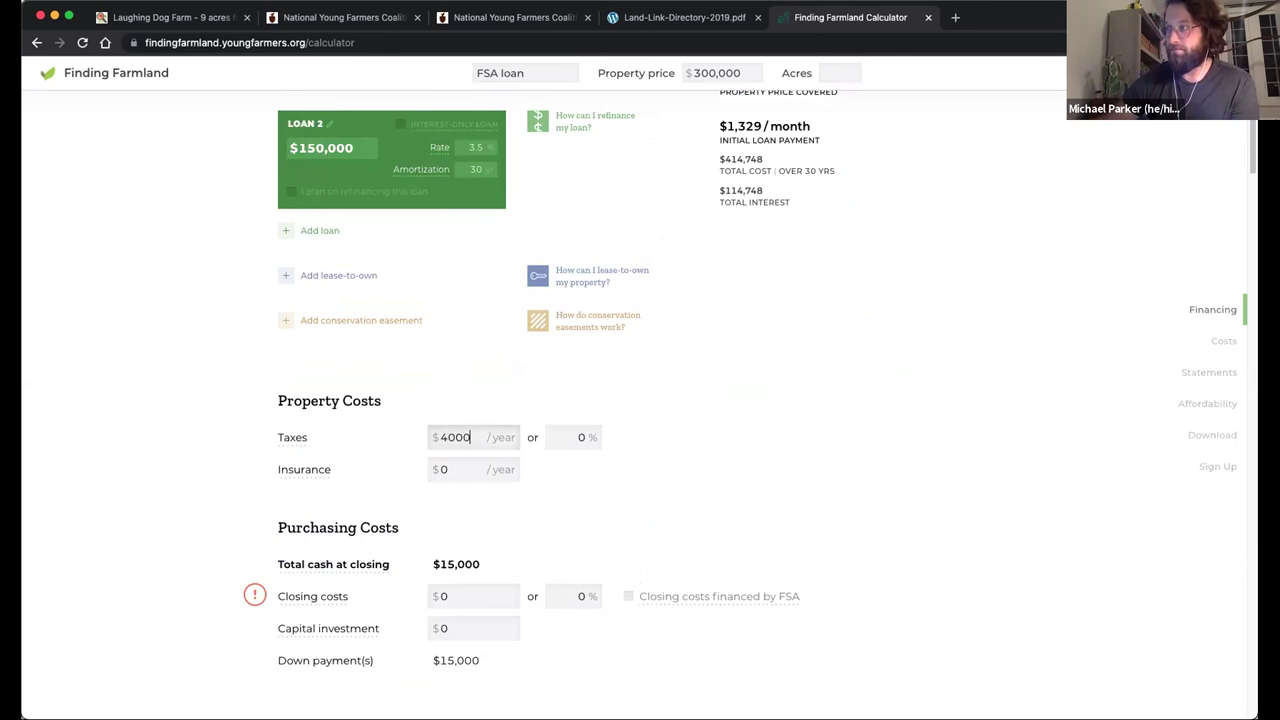
key("Tab")
type("1,")
type("000")
Set the closing costs to 1.5% and mark them as financed by FSA.
left_click(574, 585)
left_click(574, 590)
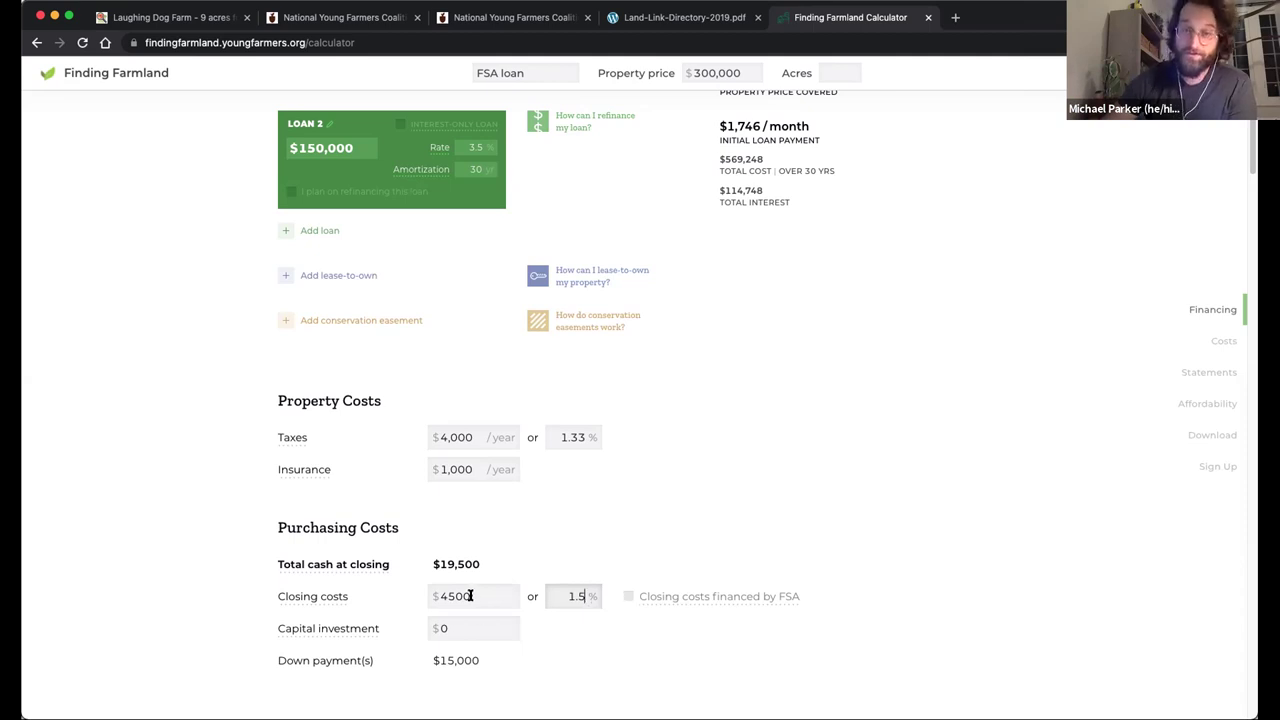
left_click(625, 596)
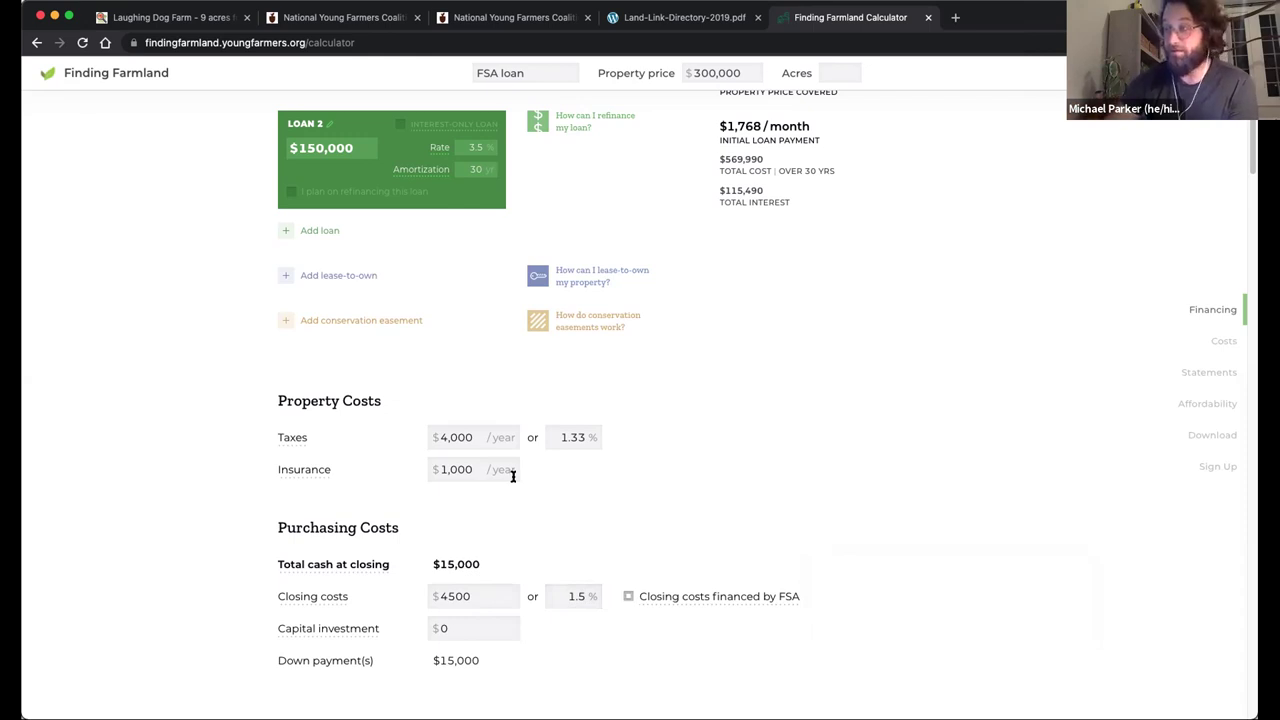
Examine the total cash at closing under the FSA loan scenario's purchasing costs.
scroll(440, 530, "down", 1)
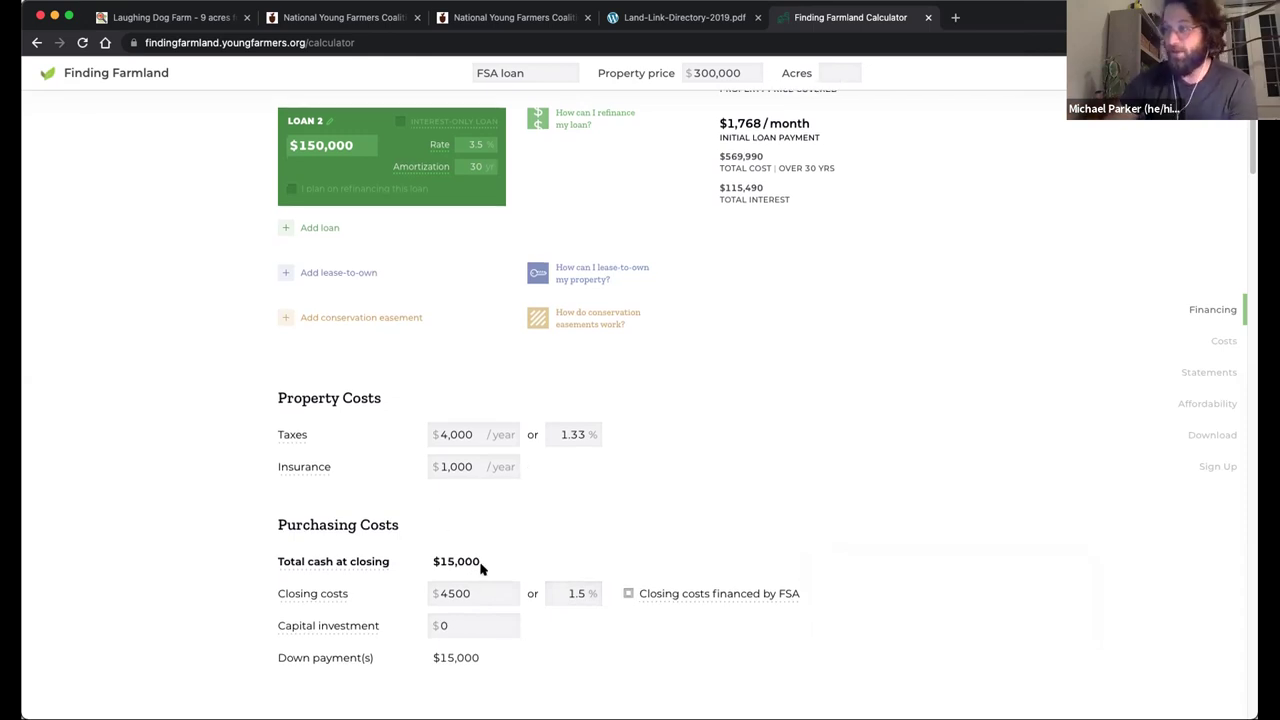
left_click_drag(469, 561, 433, 557)
left_click(432, 548)
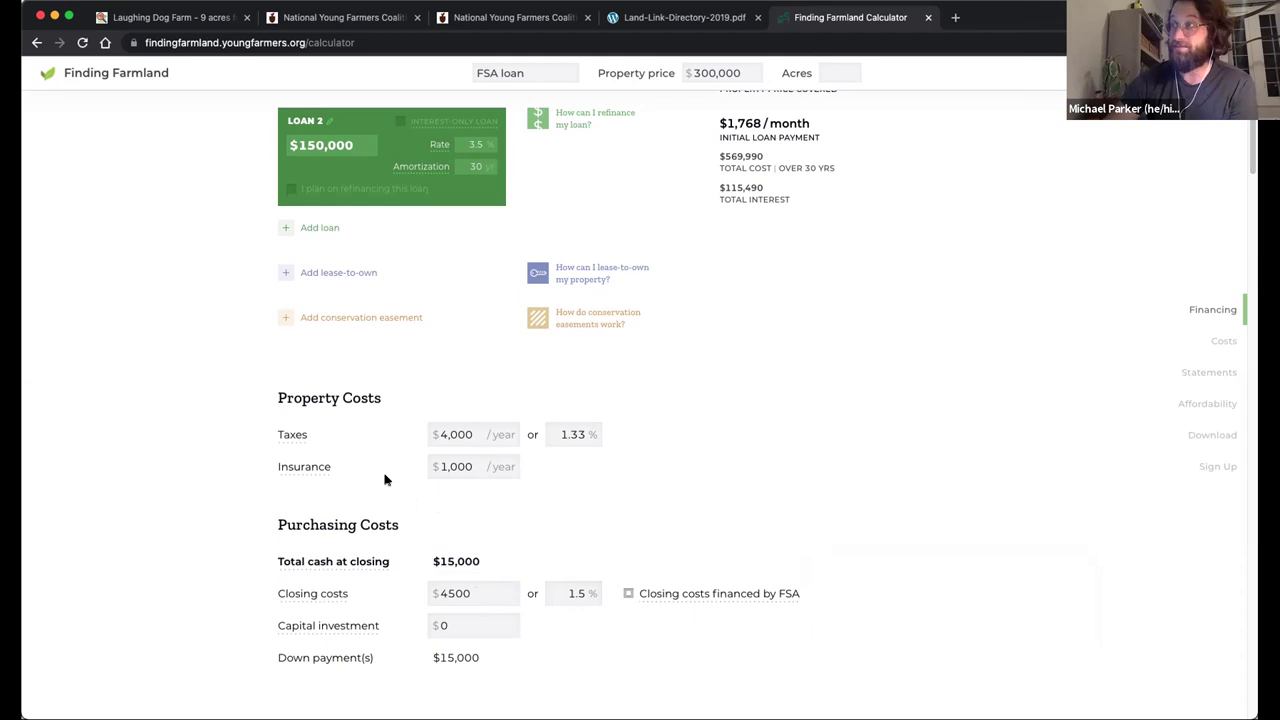
scroll(395, 478, "up", 5)
scroll(397, 473, "down", 5)
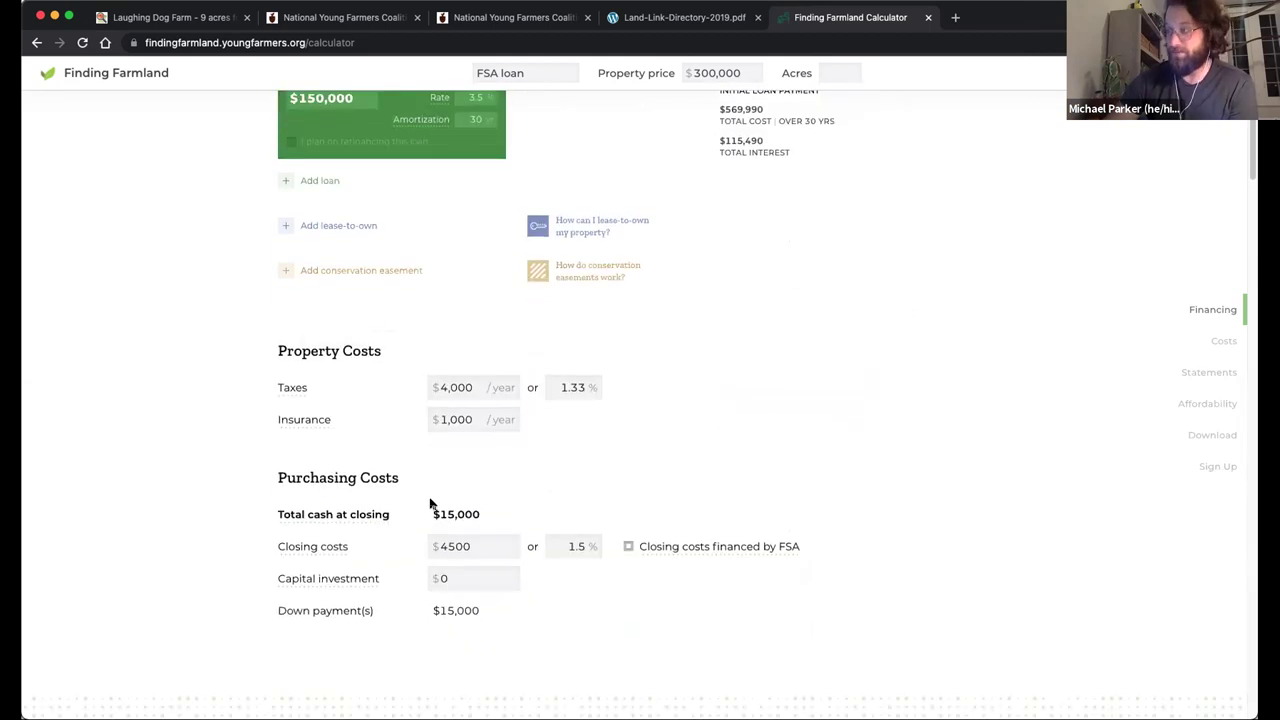
Compare the total cost and monthly payments over time of the Laughing Dog scenario with those of the FSA loan scenario.
scroll(430, 502, "down", 5)
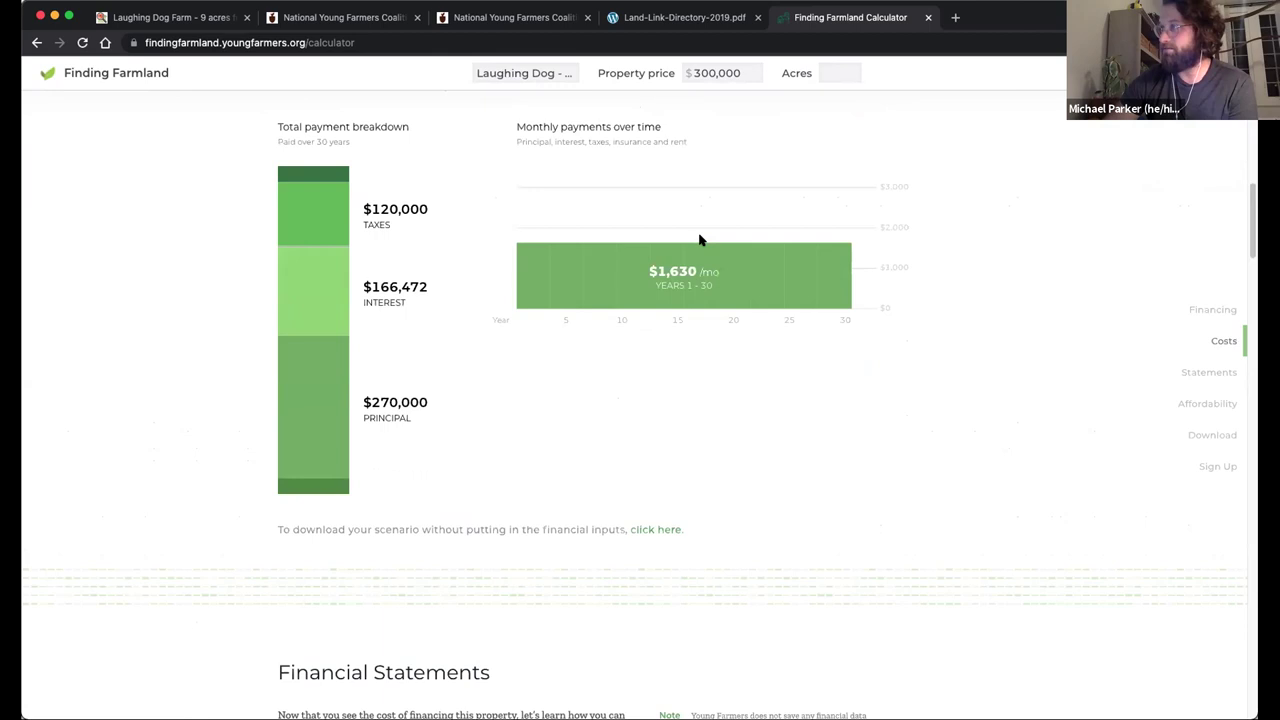
scroll(560, 300, "up", 1)
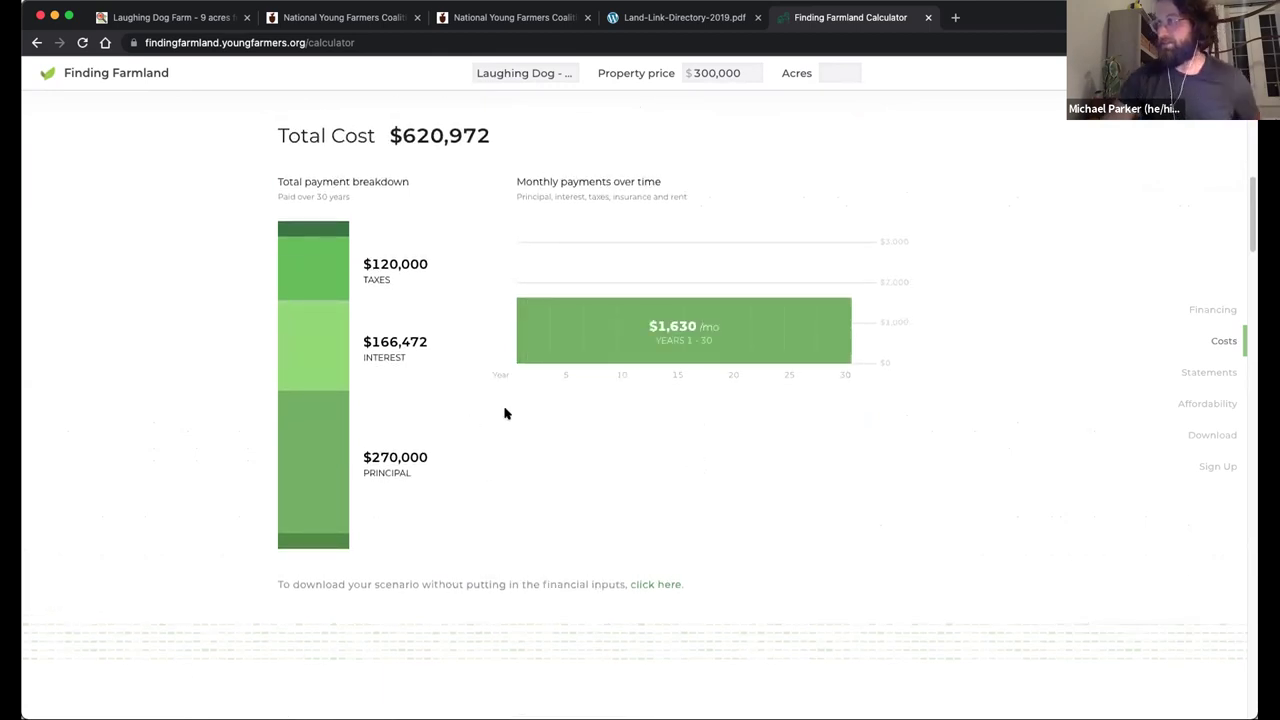
scroll(490, 300, "up", 1)
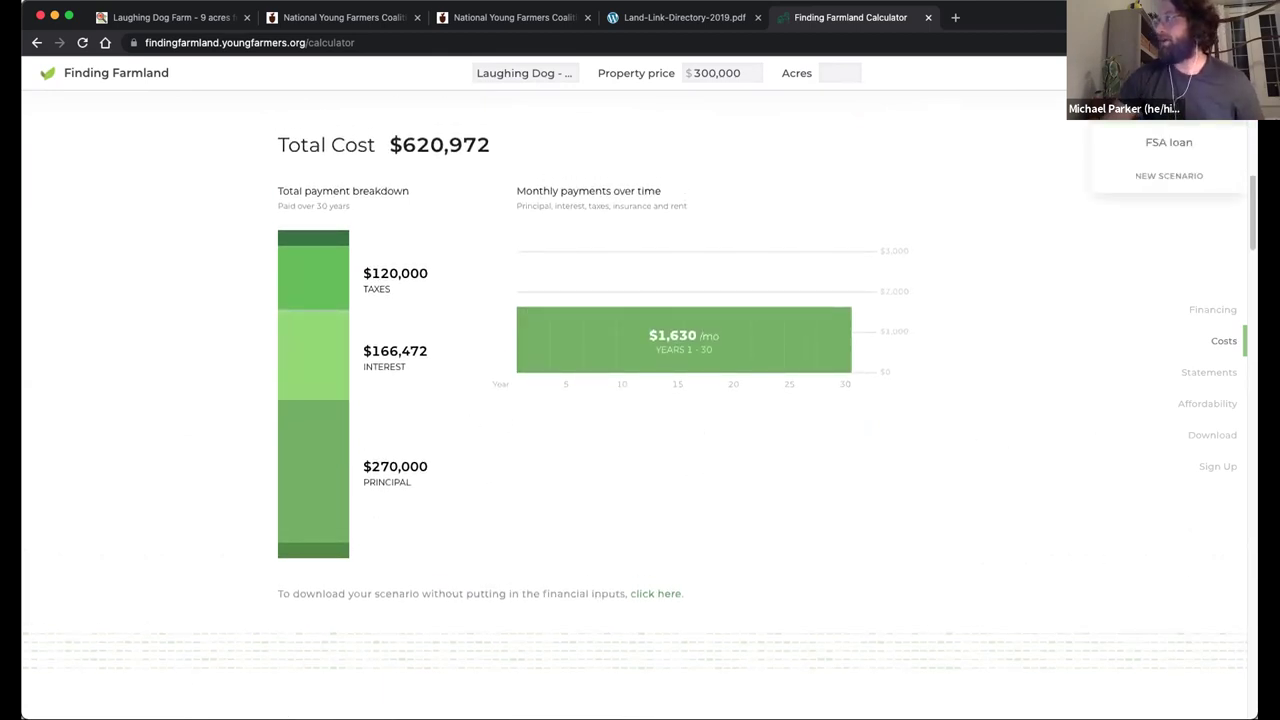
left_click(1183, 145)
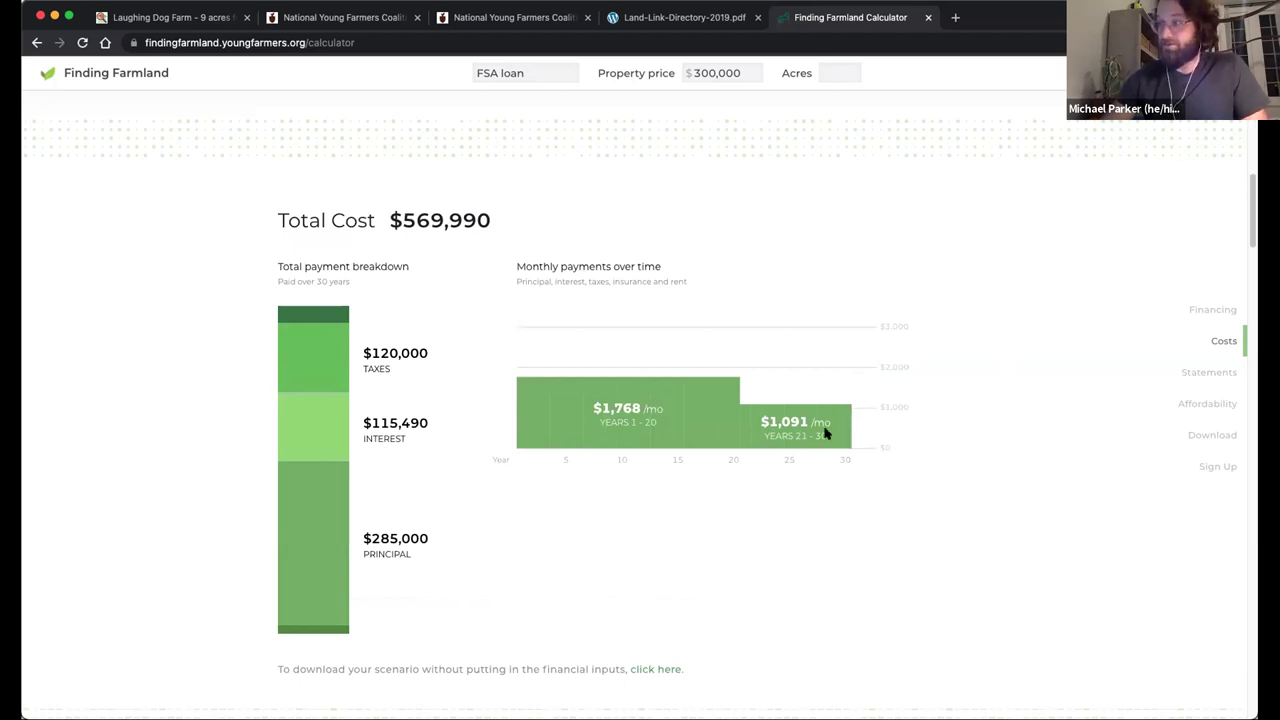
scroll(487, 423, "up", 1)
scroll(487, 423, "down", 1)
mouse_move(631, 393)
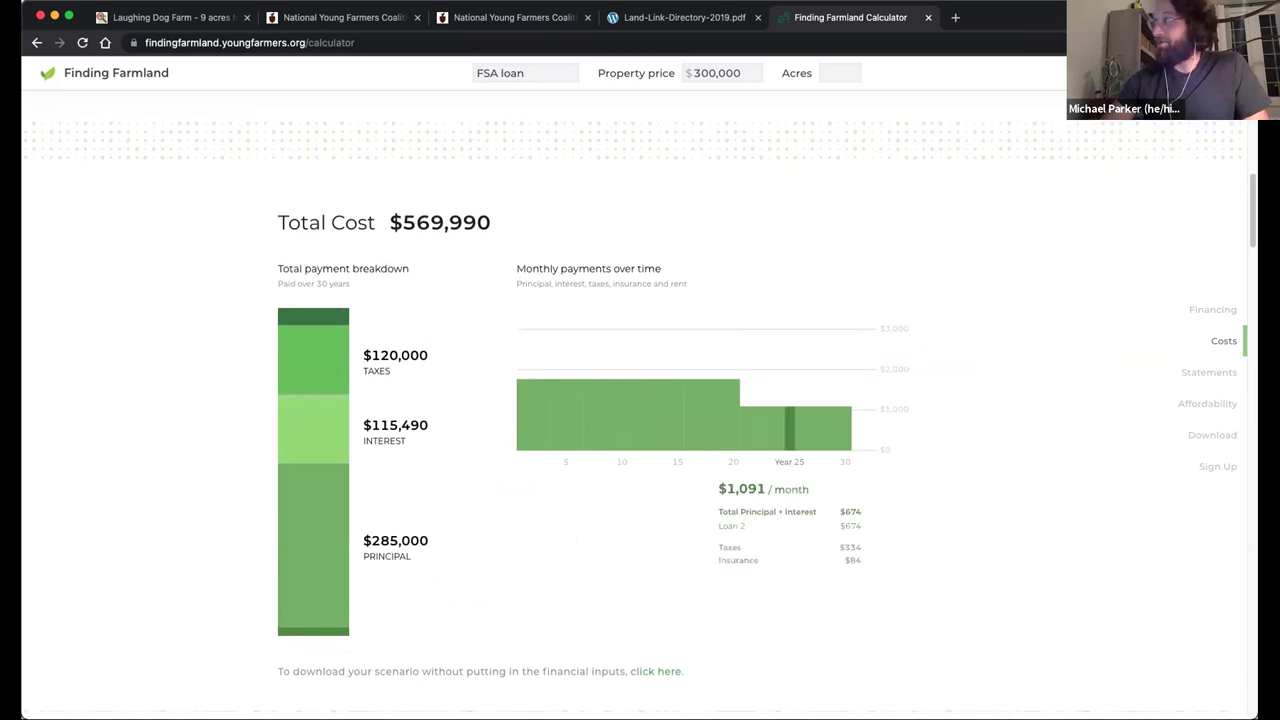
Switch back to the Laughing Dog scenario and examine its cost breakdown and total cash at closing.
left_click(1169, 73)
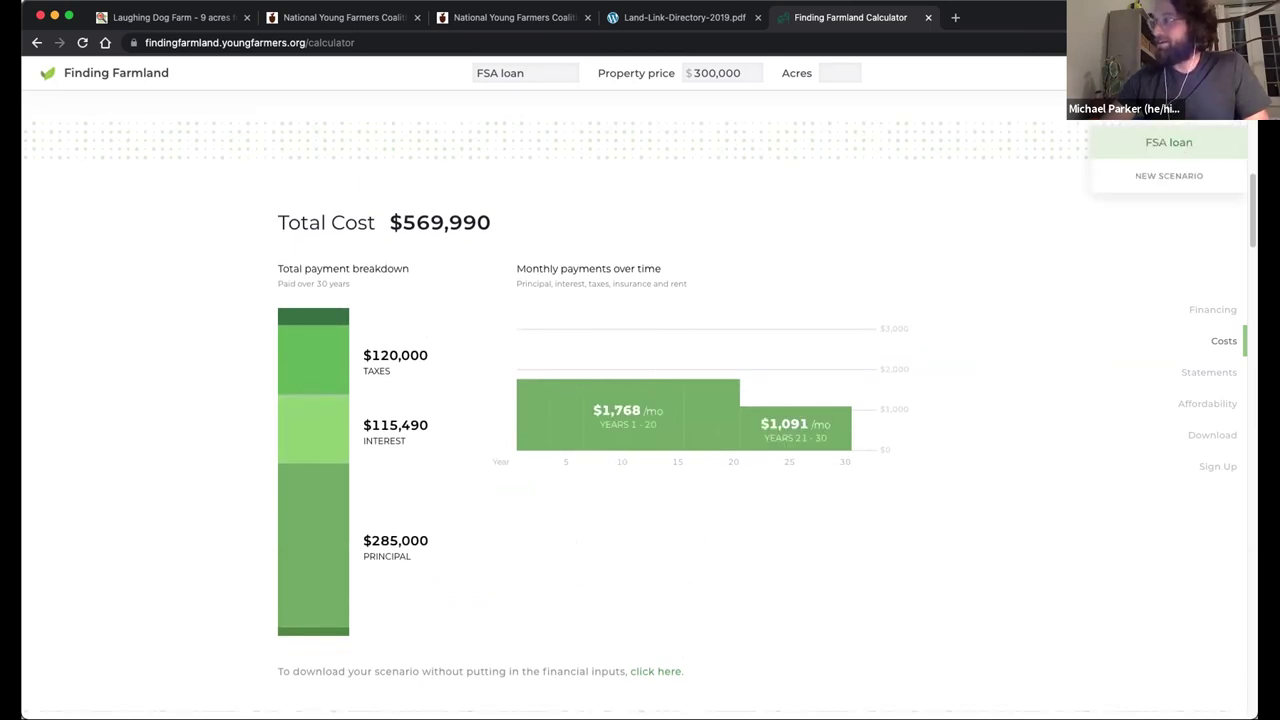
left_click(1169, 110)
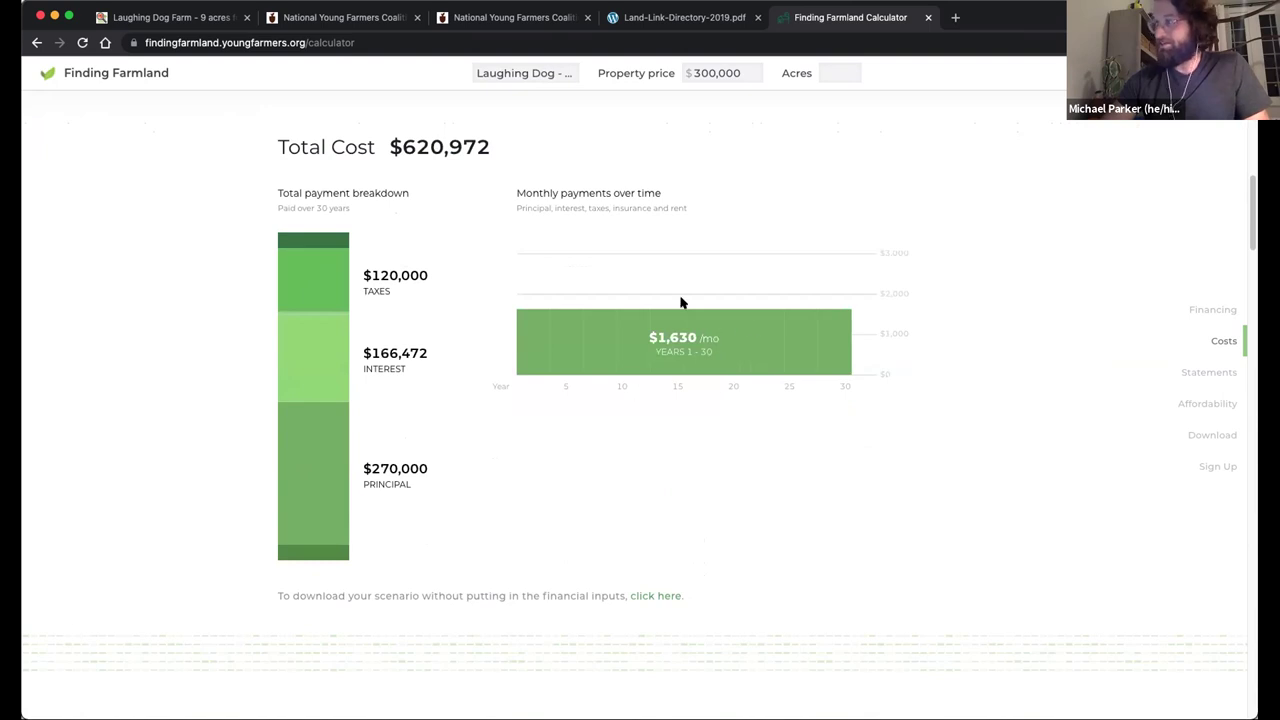
scroll(474, 329, "up", 1)
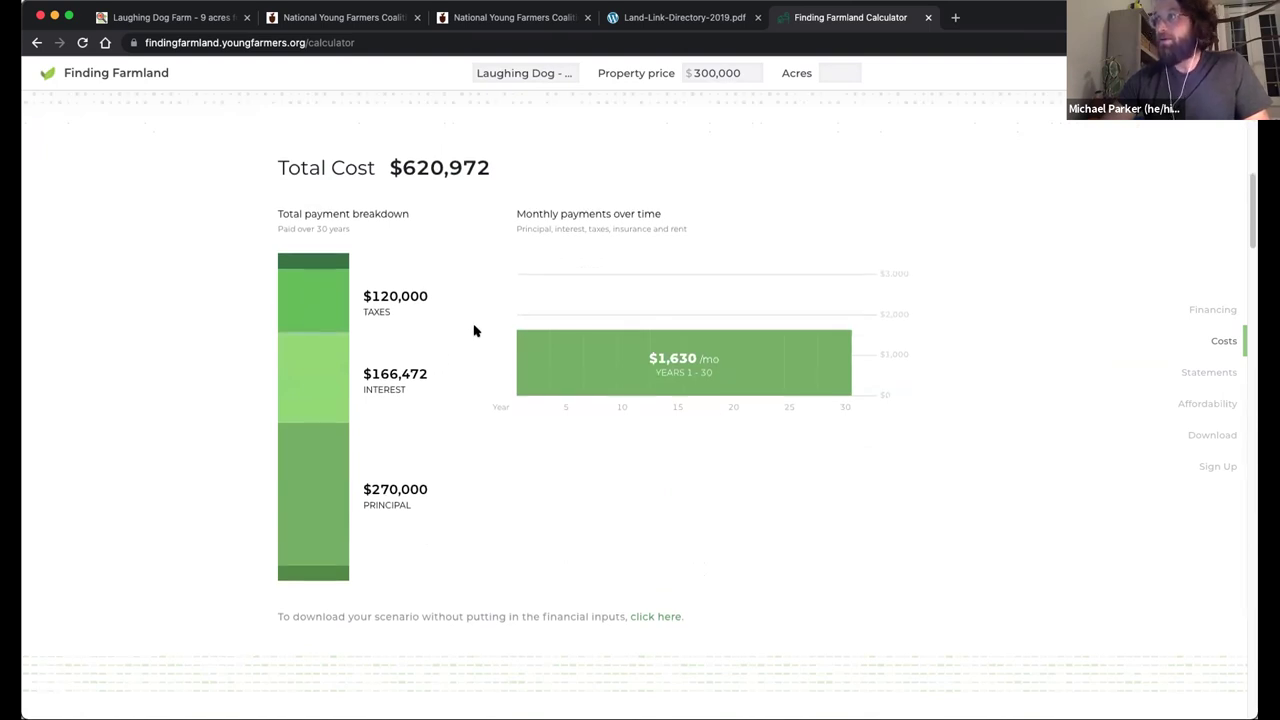
scroll(476, 331, "up", 1)
scroll(476, 329, "up", 6)
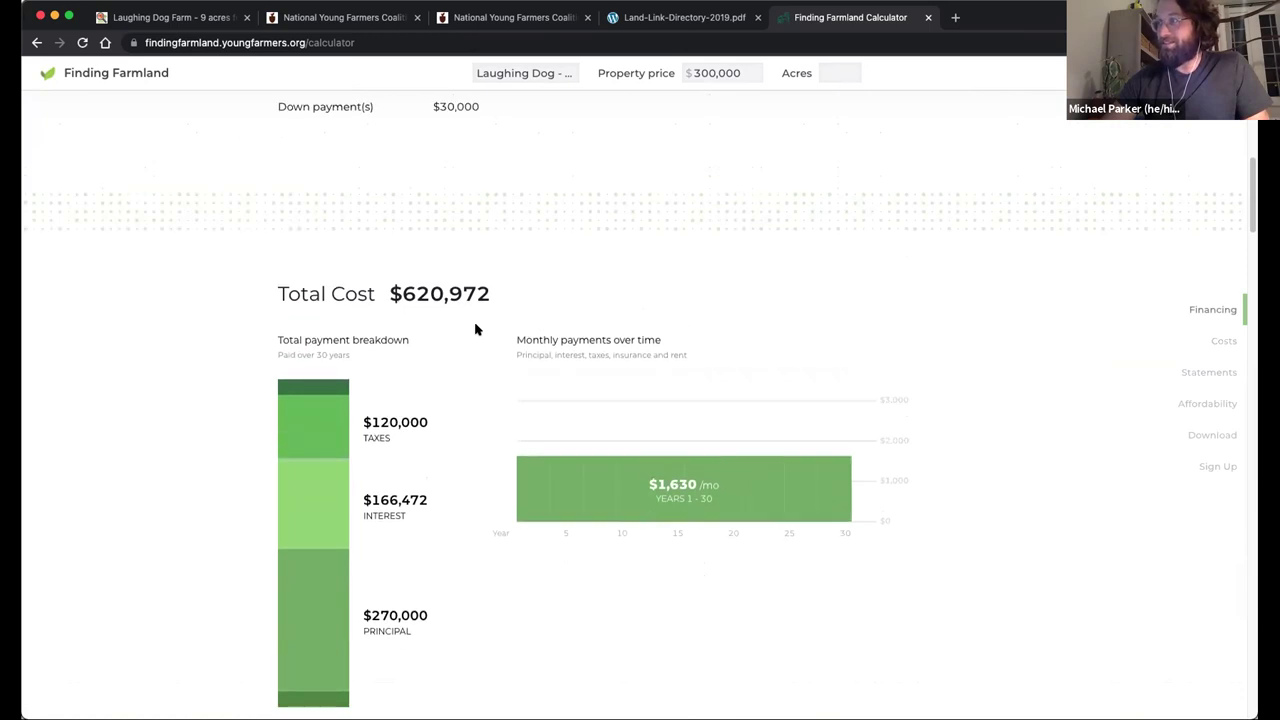
scroll(507, 358, "down", 2)
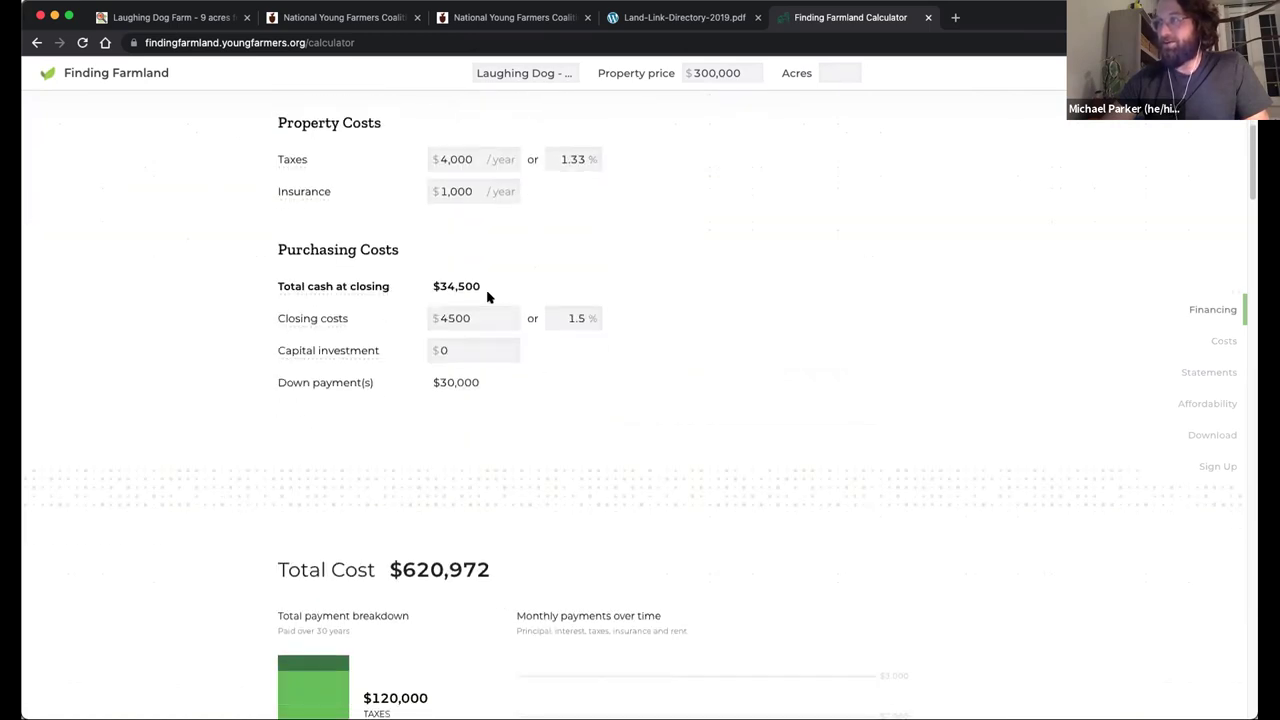
left_click_drag(486, 286, 434, 286)
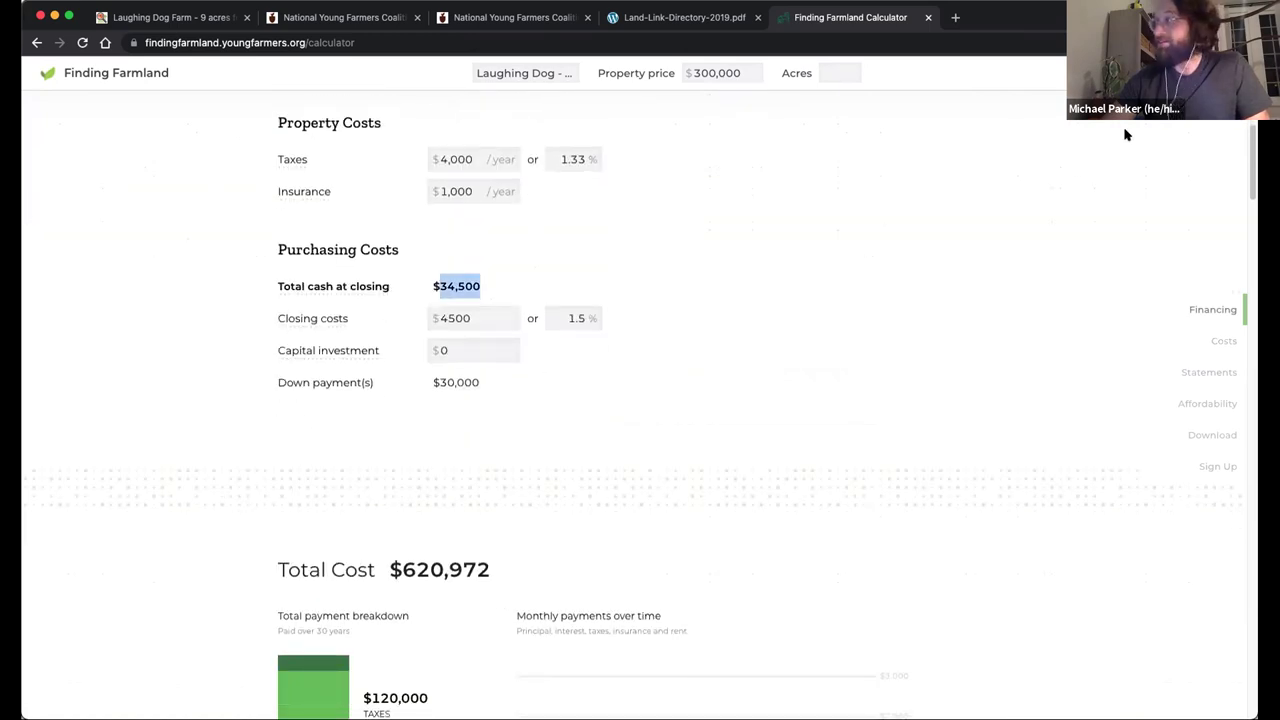
Return to the FSA loan scenario and check its total cash at closing against the Laughing Dog scenario.
left_click(1168, 73)
left_click(1151, 141)
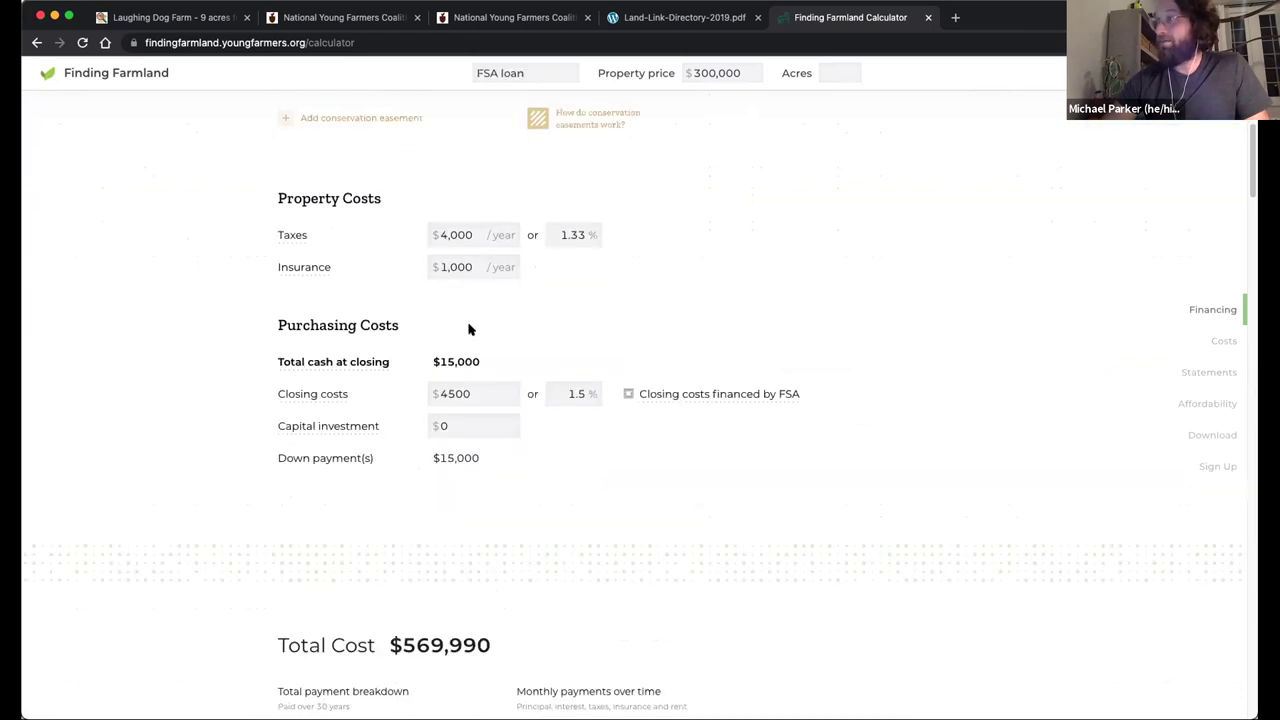
scroll(505, 300, "down", 2)
left_click_drag(480, 268, 380, 269)
left_click(477, 270)
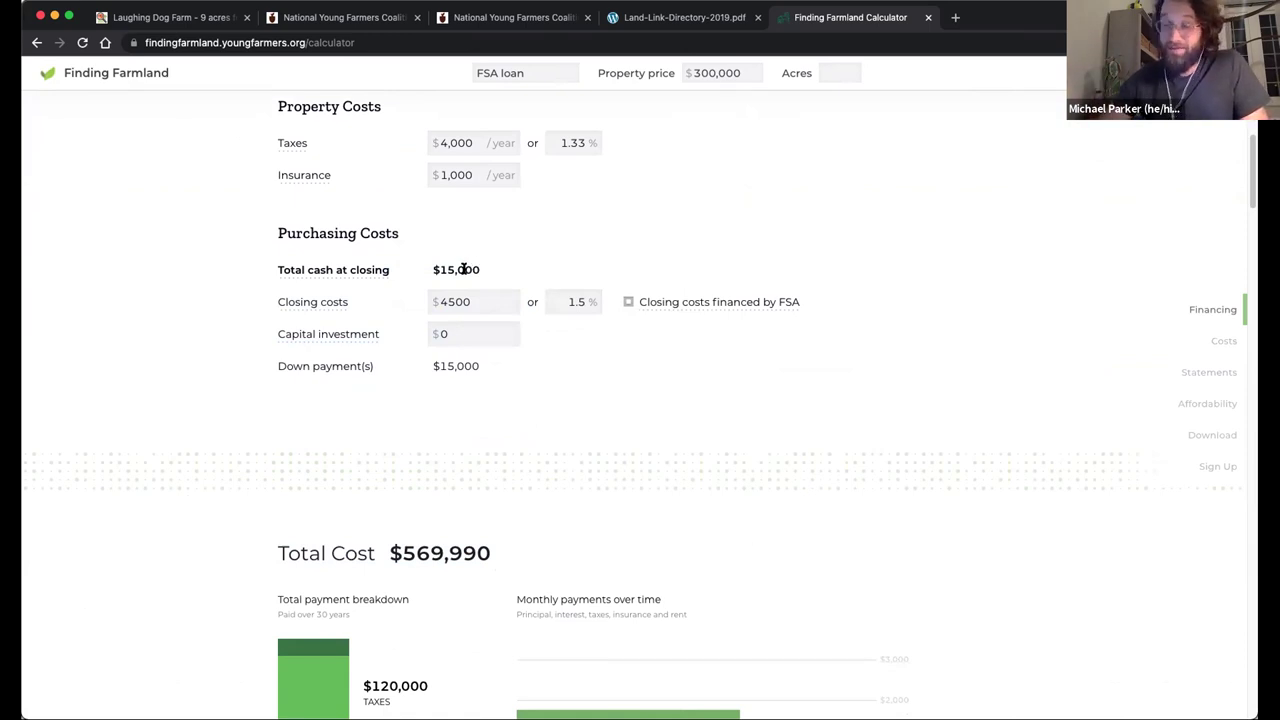
left_click_drag(480, 268, 430, 270)
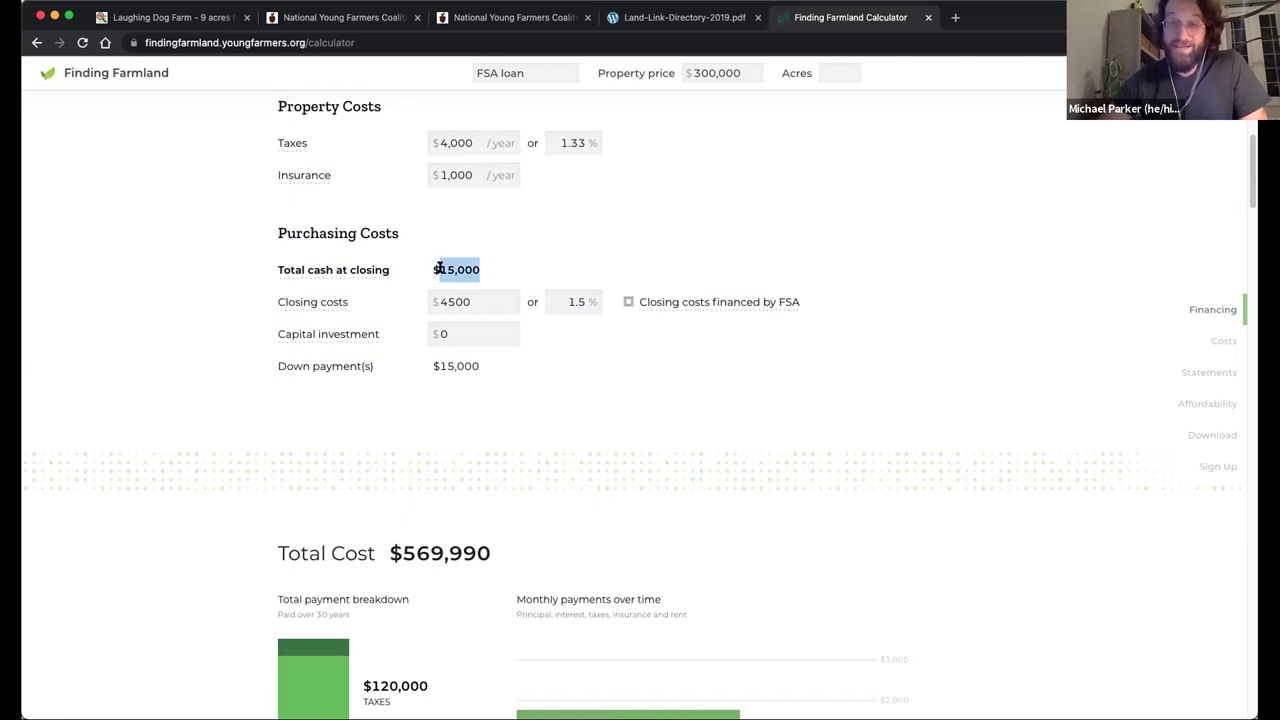
left_click(436, 270)
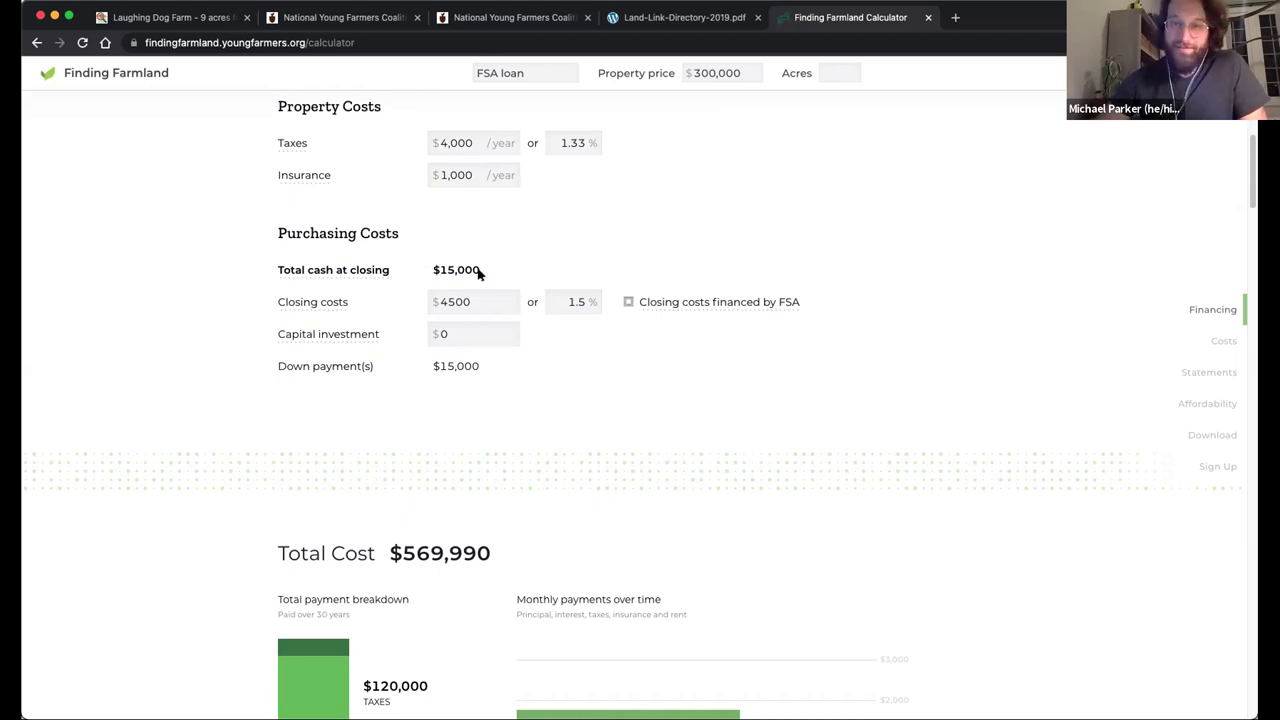
left_click_drag(482, 270, 438, 267)
left_click(438, 267)
scroll(437, 265, "up", 3)
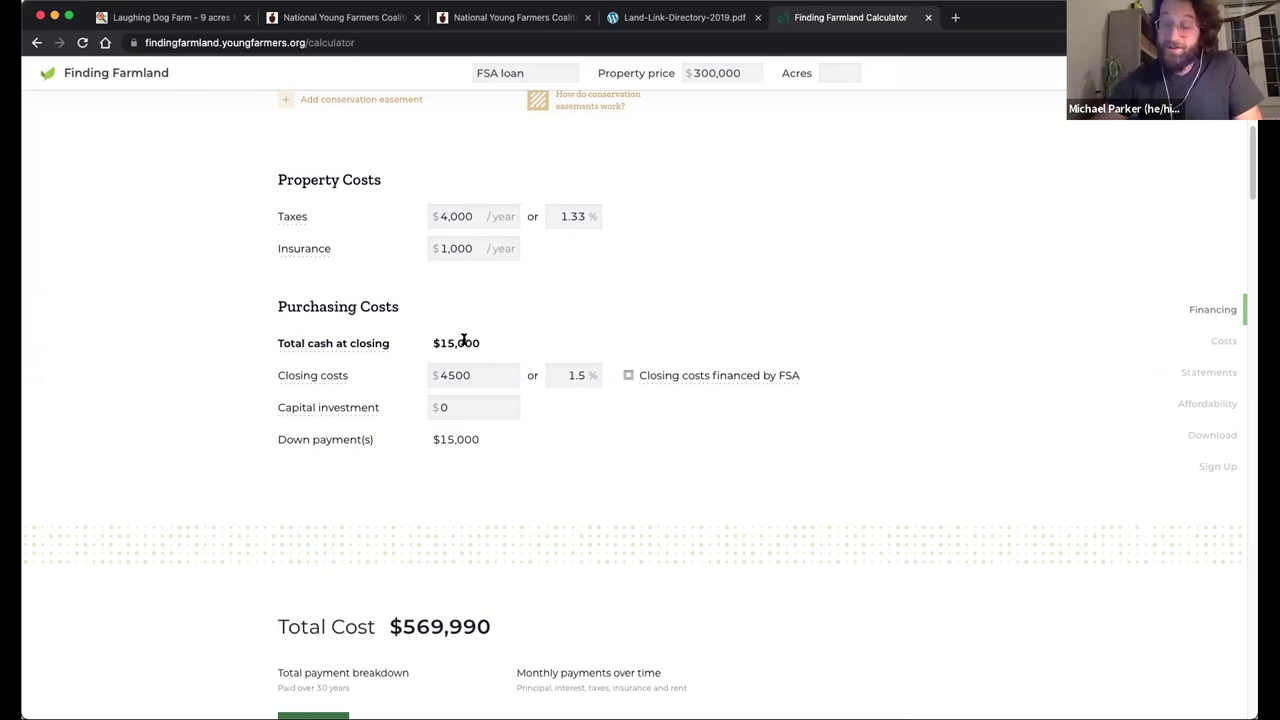
scroll(486, 331, "up", 5)
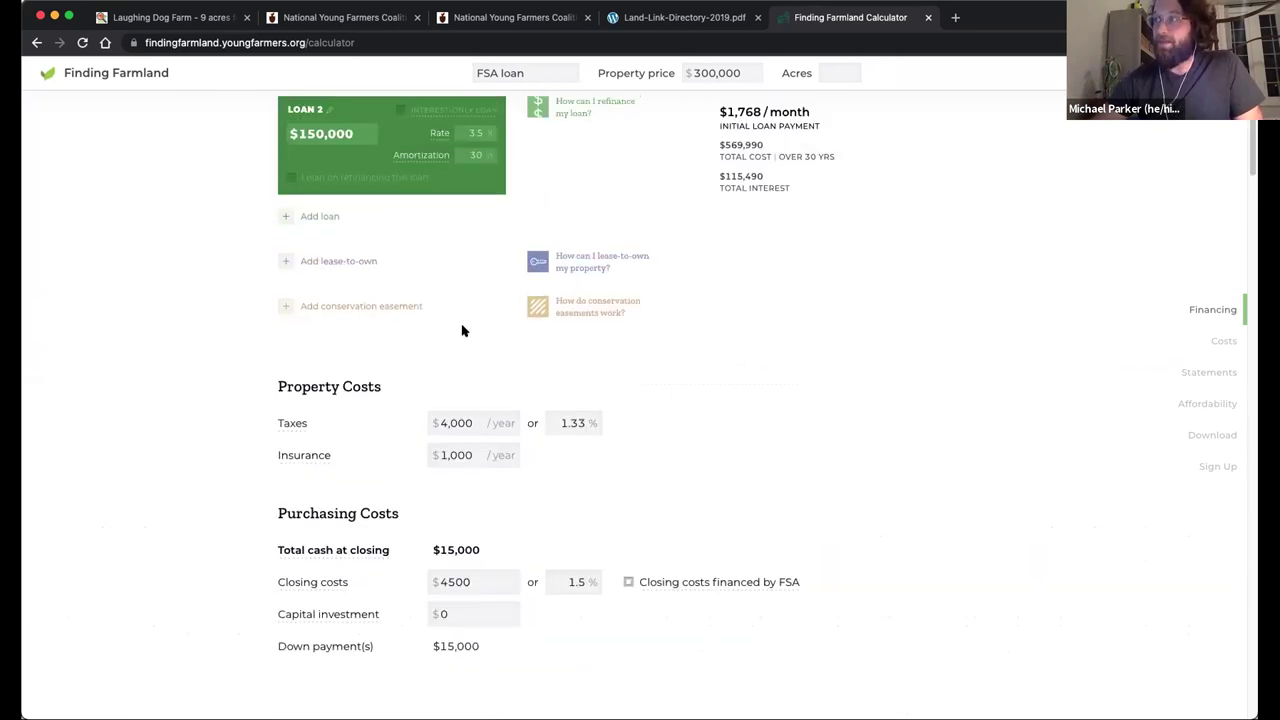